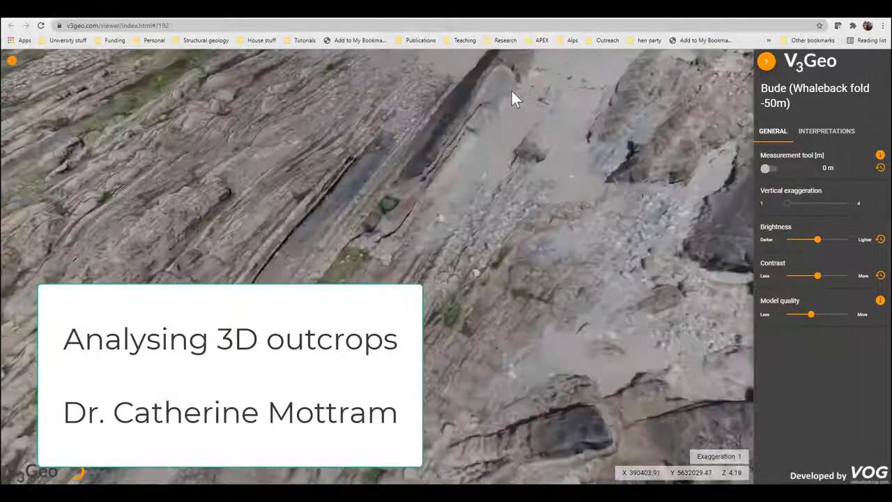
Examine the fold and surrounding rock layers of the Bude (Whaleback fold -50m) outcrop model from overhead and near ground level
{"action": "scroll", "coordinate": [513, 95], "scroll_direction": "up", "scroll_amount": 5}
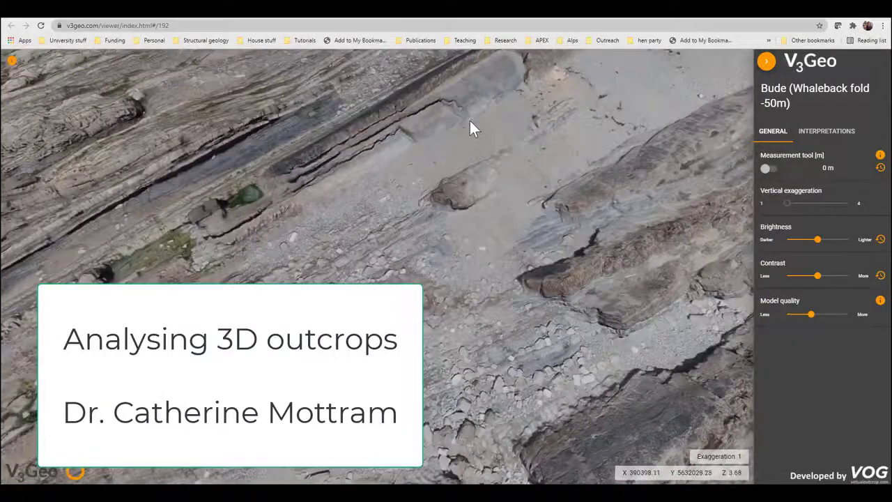
{"action": "scroll", "coordinate": [470, 120], "scroll_direction": "up", "scroll_amount": 3}
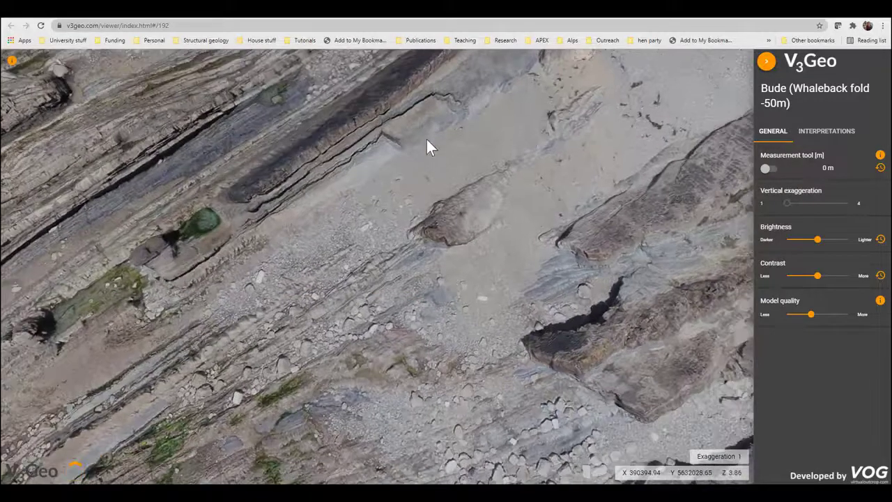
{"action": "left_click_drag", "start_coordinate": [427, 136], "coordinate": [478, 176]}
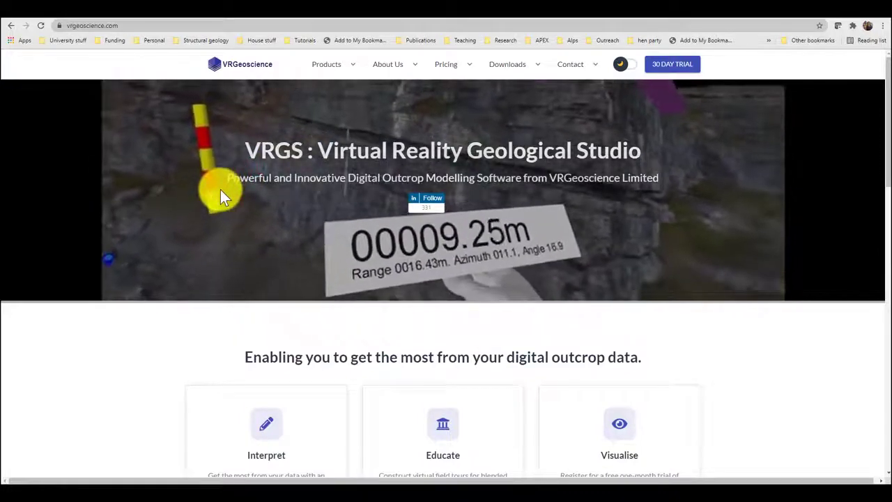
{"action": "left_click", "coordinate": [258, 16]}
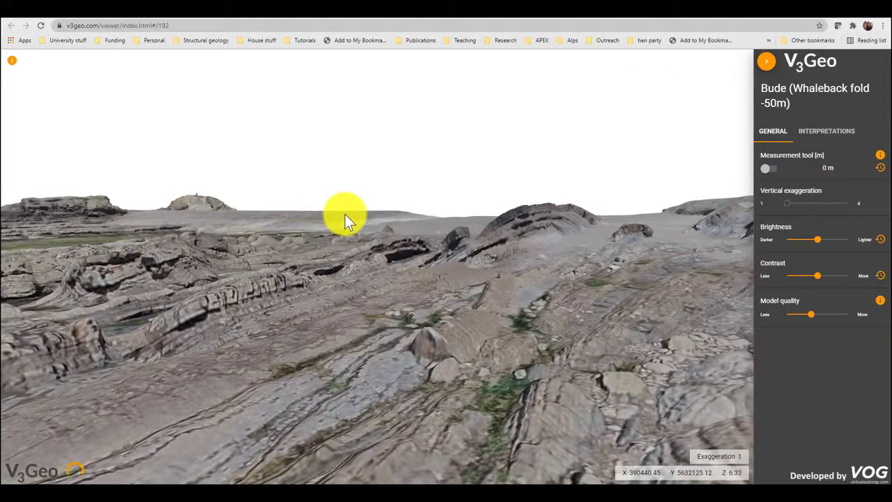
{"action": "left_click_drag", "start_coordinate": [342, 214], "coordinate": [356, 273]}
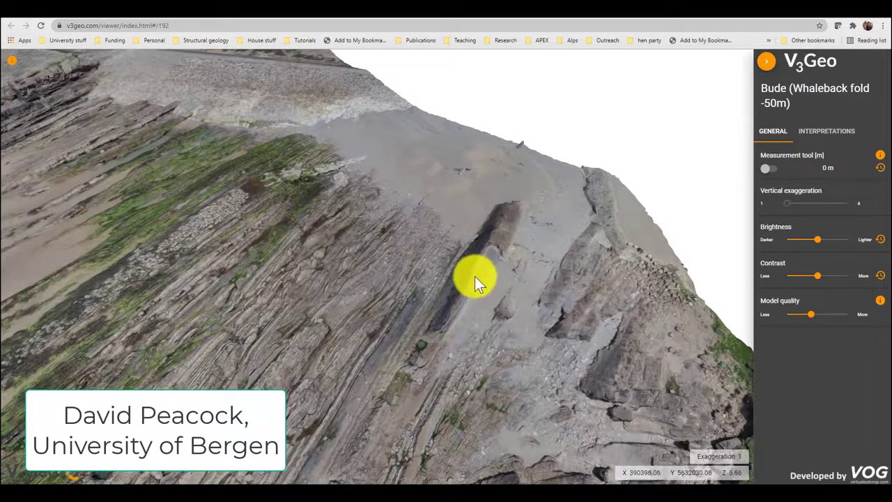
{"action": "scroll", "coordinate": [474, 276], "scroll_direction": "up", "scroll_amount": 5}
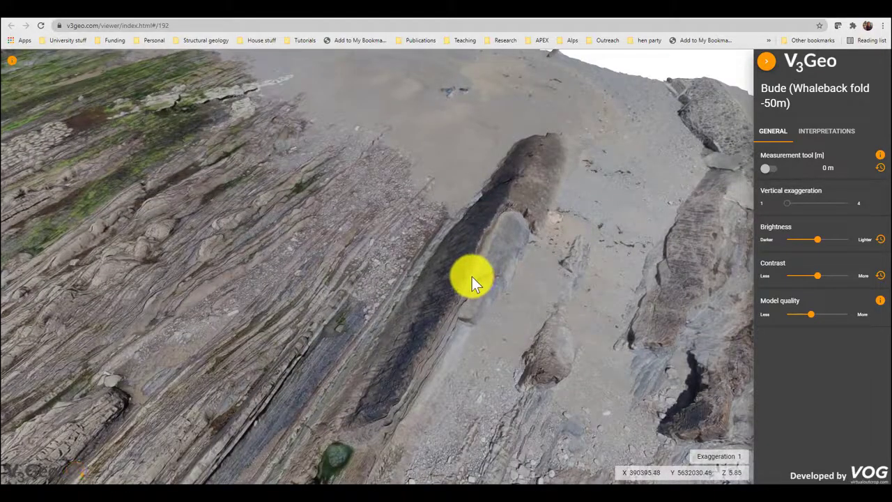
{"action": "left_click_drag", "start_coordinate": [483, 384], "coordinate": [544, 302]}
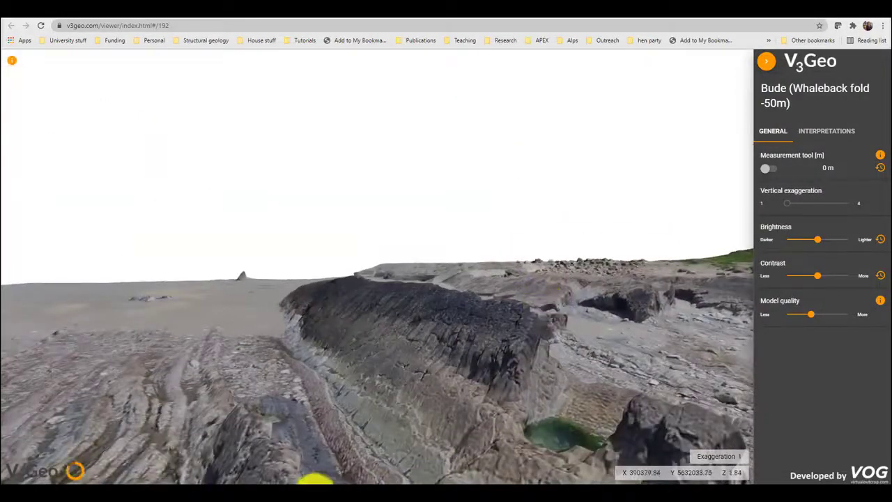
Switch to VRGS and examine the exposed end, crest and near limb of the fold in the Whaleback model
{"action": "left_click", "coordinate": [313, 480]}
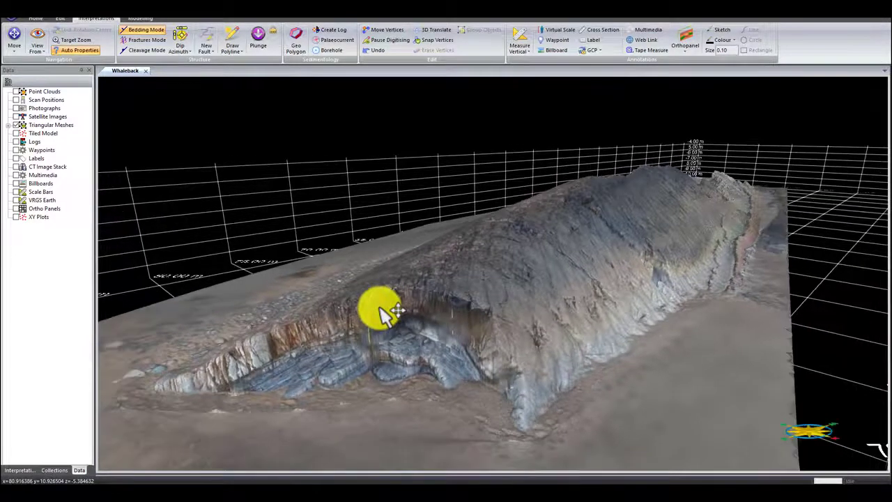
{"action": "left_click_drag", "start_coordinate": [502, 379], "coordinate": [671, 311]}
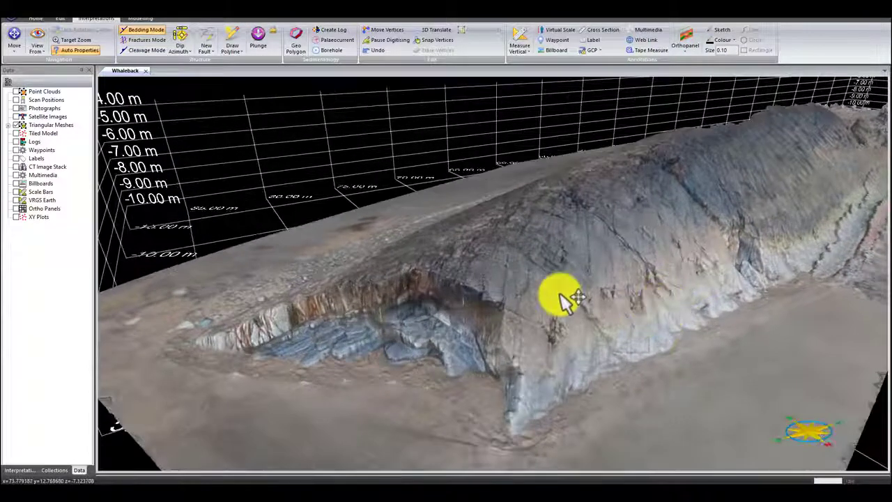
{"action": "left_click_drag", "start_coordinate": [334, 366], "coordinate": [408, 292]}
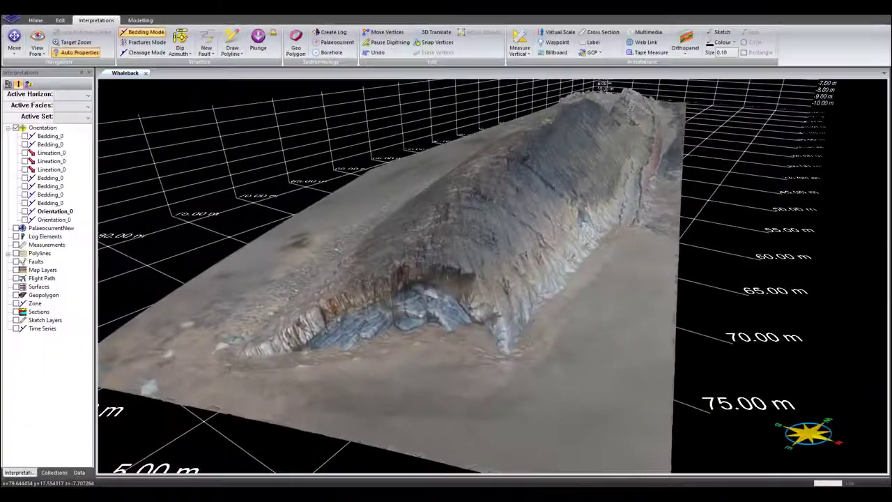
{"action": "left_click", "coordinate": [609, 103]}
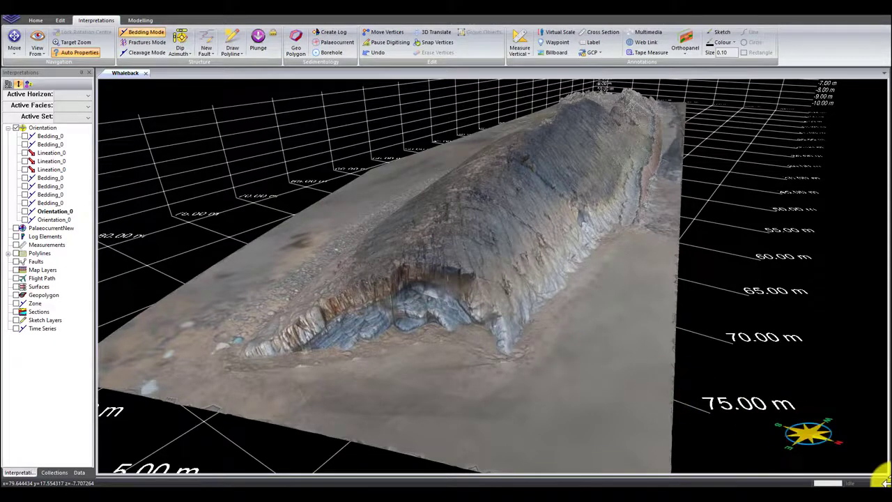
{"action": "left_click_drag", "start_coordinate": [718, 398], "coordinate": [460, 333]}
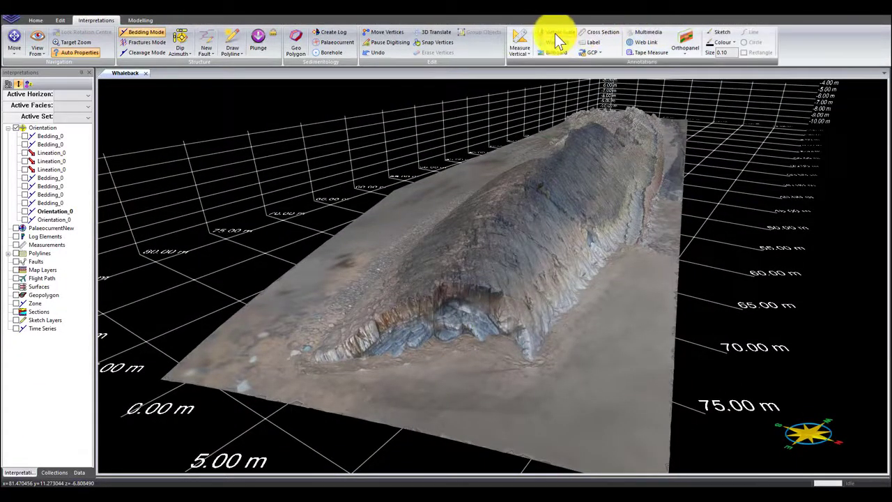
{"action": "left_click", "coordinate": [642, 203]}
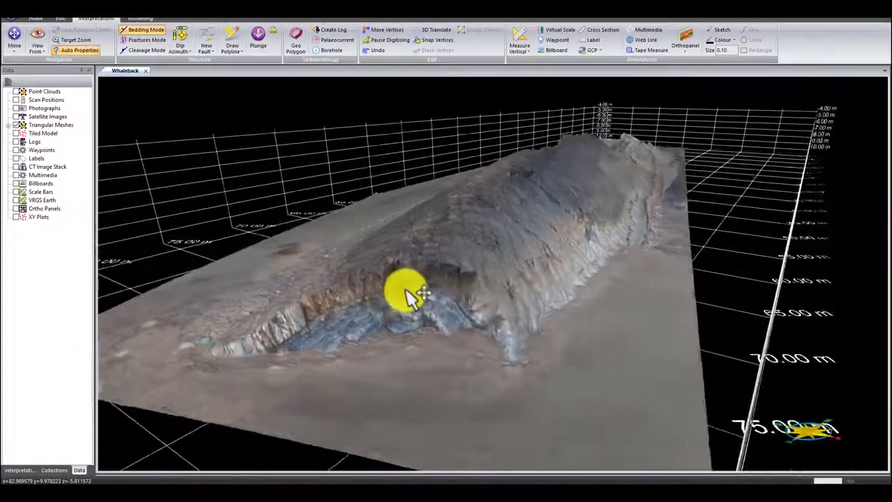
{"action": "scroll", "coordinate": [408, 295], "scroll_direction": "up", "scroll_amount": 3}
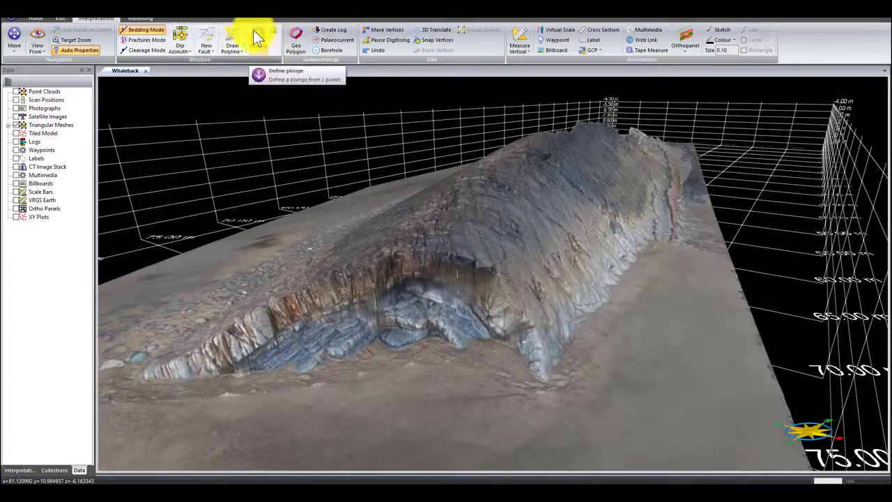
Measure the bedding orientation on the fold's near limb beside the hollows, using Dip-Azimuth N Points in Bedding Mode
{"action": "left_click", "coordinate": [180, 45]}
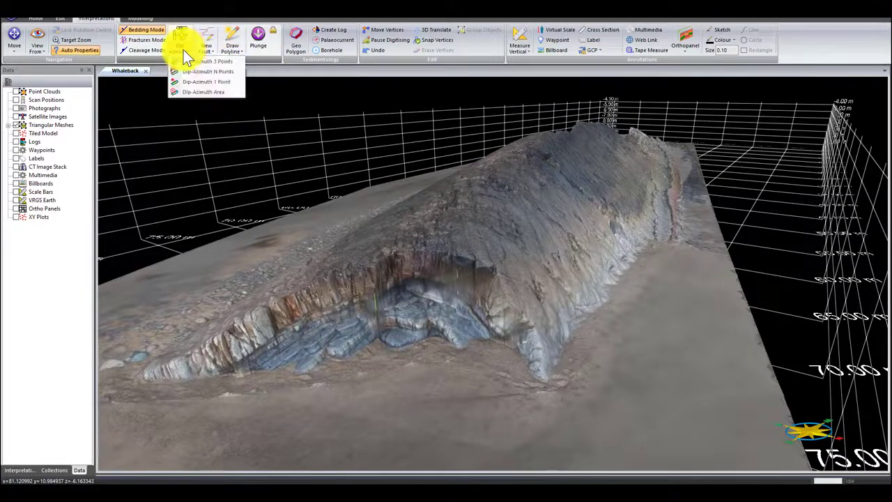
{"action": "left_click", "coordinate": [184, 53]}
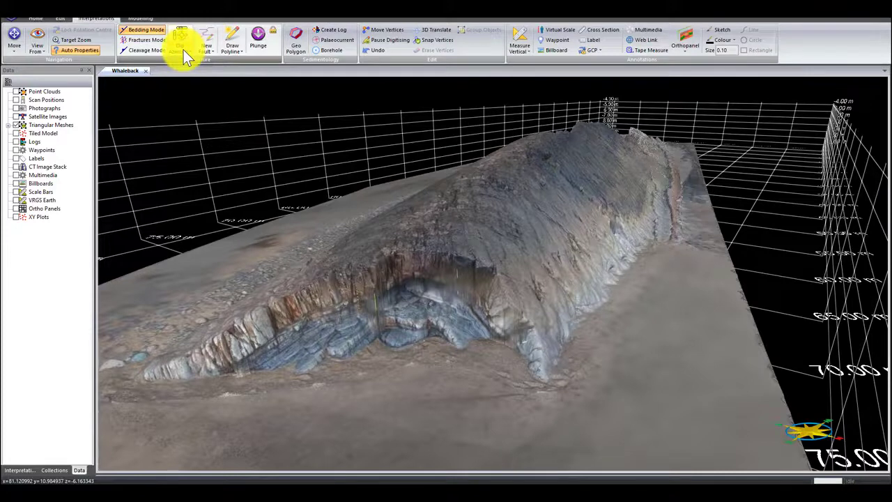
{"action": "left_click", "coordinate": [181, 50]}
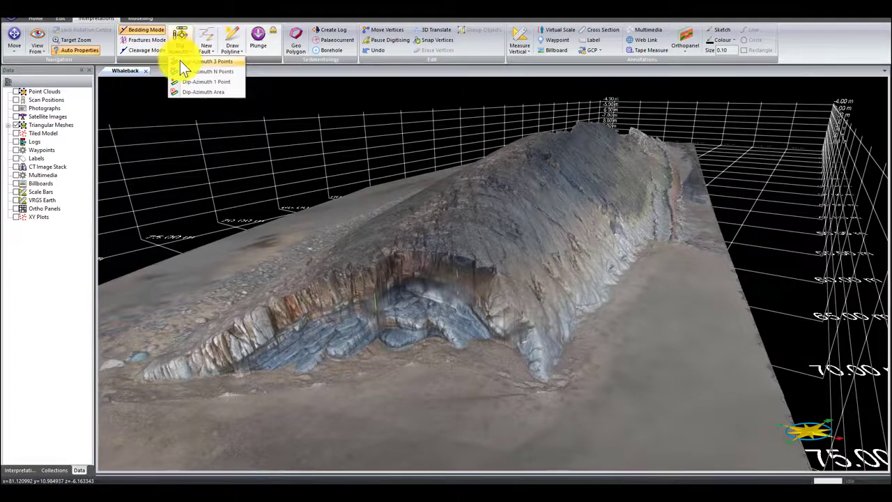
{"action": "left_click", "coordinate": [227, 73]}
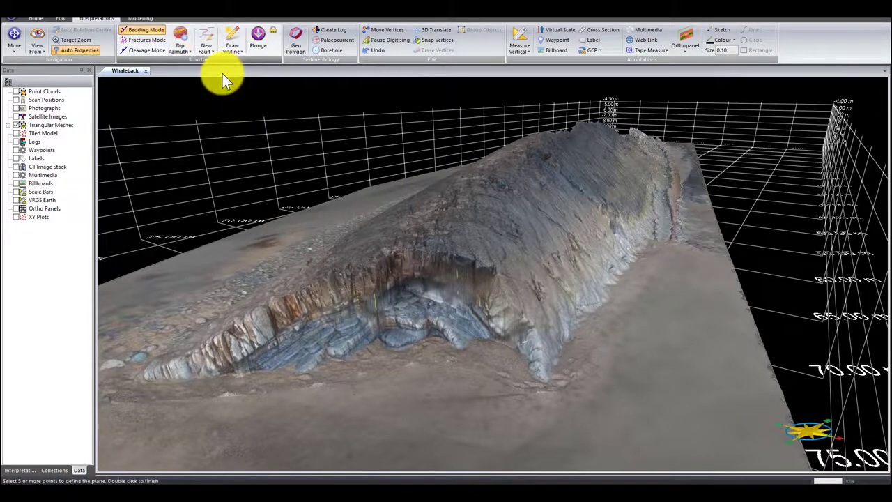
{"action": "left_click", "coordinate": [180, 38]}
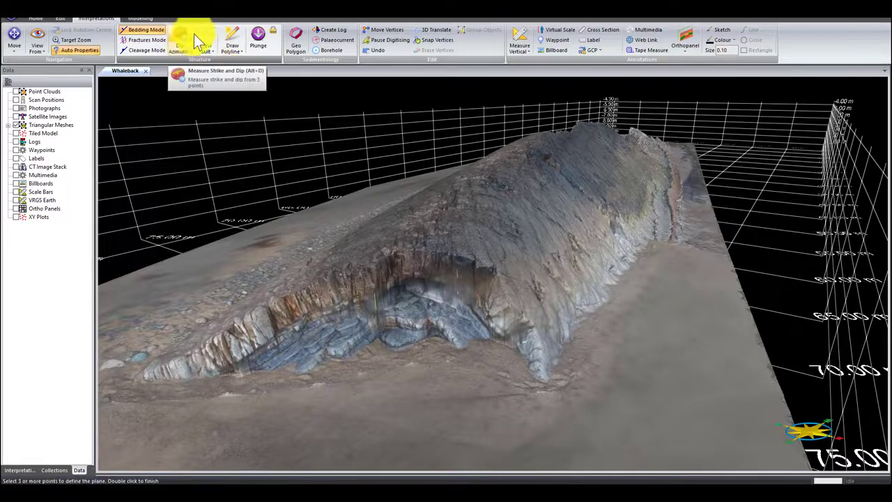
{"action": "left_click", "coordinate": [183, 36]}
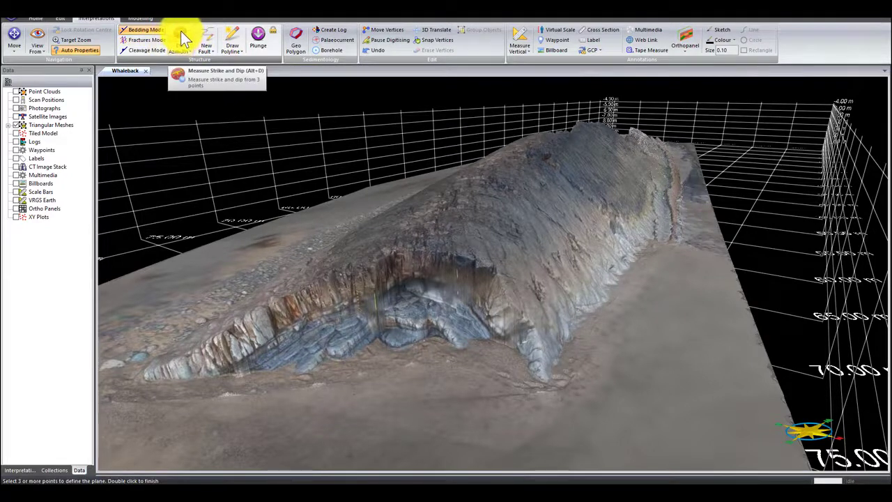
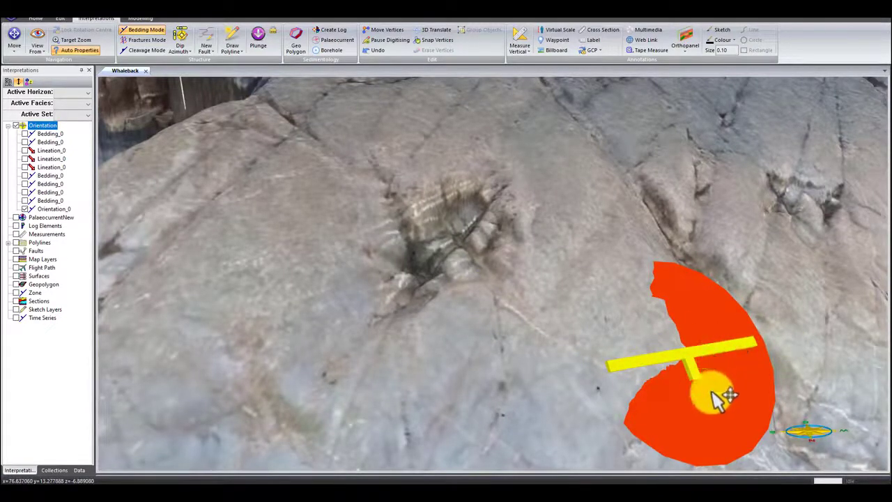
Inspect how the measured plane fits the near limb and display its dip and azimuth properties
{"action": "left_click", "coordinate": [795, 340]}
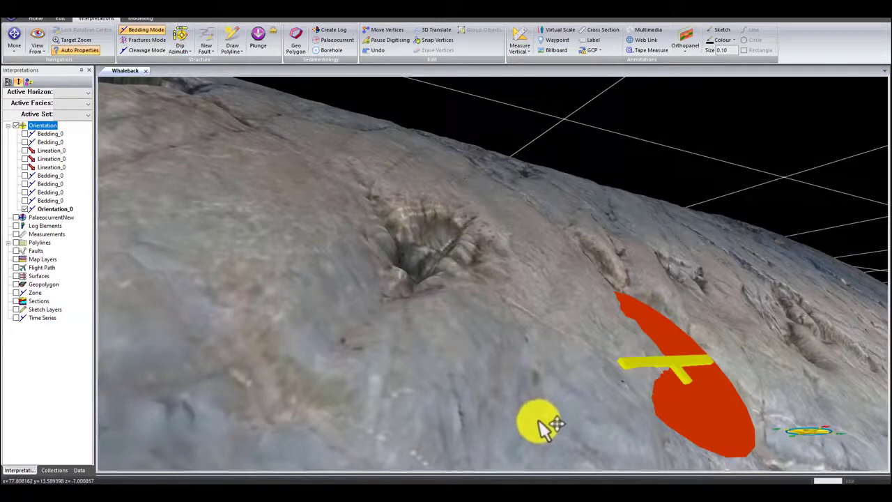
{"action": "mouse_move", "coordinate": [592, 413]}
{"action": "left_mouse_down"}
{"action": "mouse_move", "coordinate": [676, 397]}
{"action": "mouse_move", "coordinate": [568, 448]}
{"action": "mouse_move", "coordinate": [547, 380]}
{"action": "left_mouse_up"}
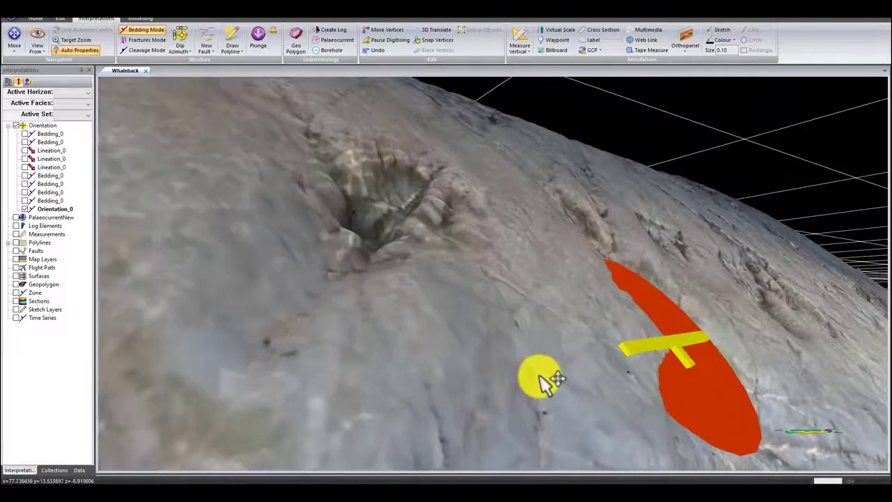
{"action": "left_click", "coordinate": [50, 210]}
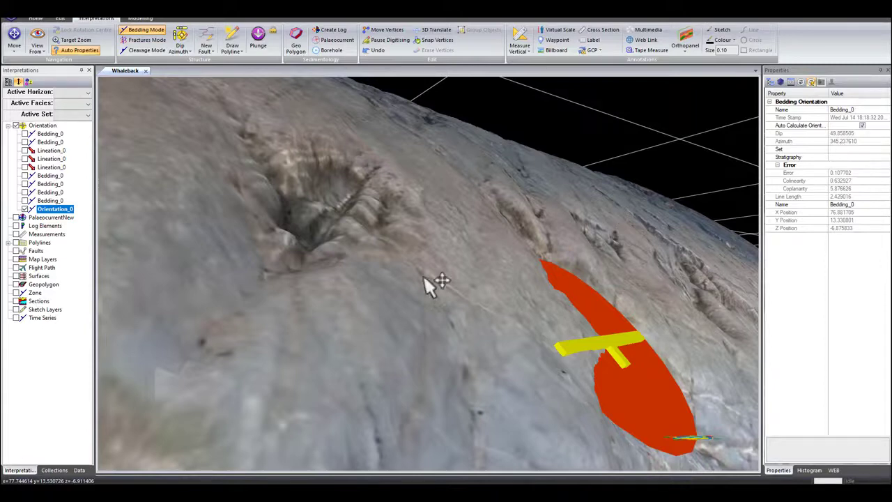
Measure the bedding orientation on the fold's opposite limb beside the hollow with Dip-Azimuth N Points, and display the new measurement's properties
{"action": "scroll", "coordinate": [430, 263], "scroll_direction": "up", "scroll_amount": 3}
{"action": "scroll", "coordinate": [432, 268], "scroll_direction": "down", "scroll_amount": 6}
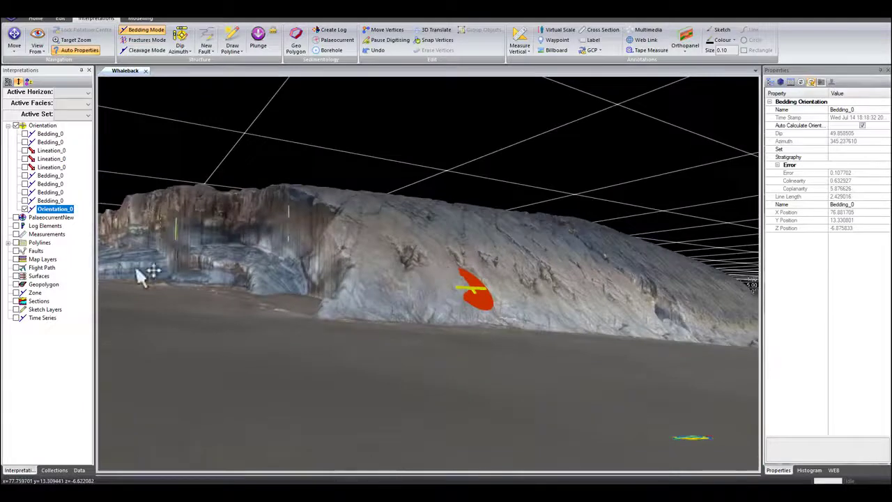
{"action": "left_click_drag", "start_coordinate": [279, 285], "coordinate": [416, 311]}
{"action": "scroll", "coordinate": [589, 357], "scroll_direction": "up", "scroll_amount": 3}
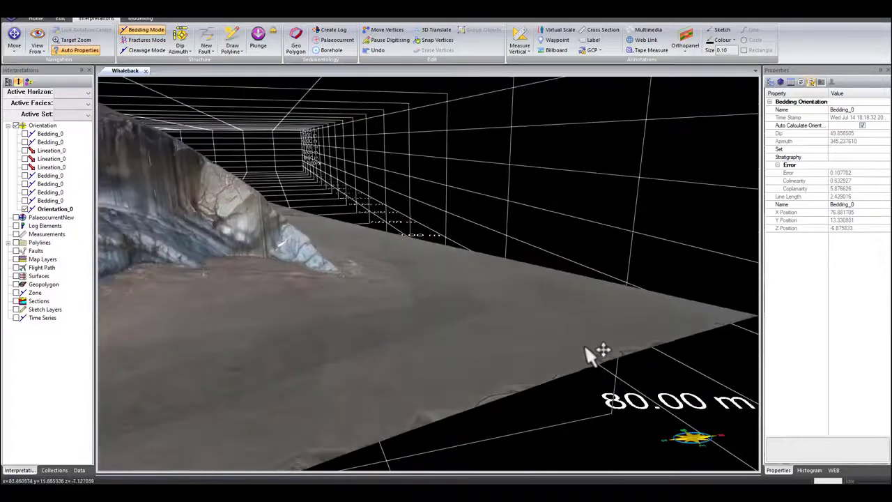
{"action": "scroll", "coordinate": [589, 356], "scroll_direction": "down", "scroll_amount": 3}
{"action": "scroll", "coordinate": [589, 356], "scroll_direction": "down", "scroll_amount": 3}
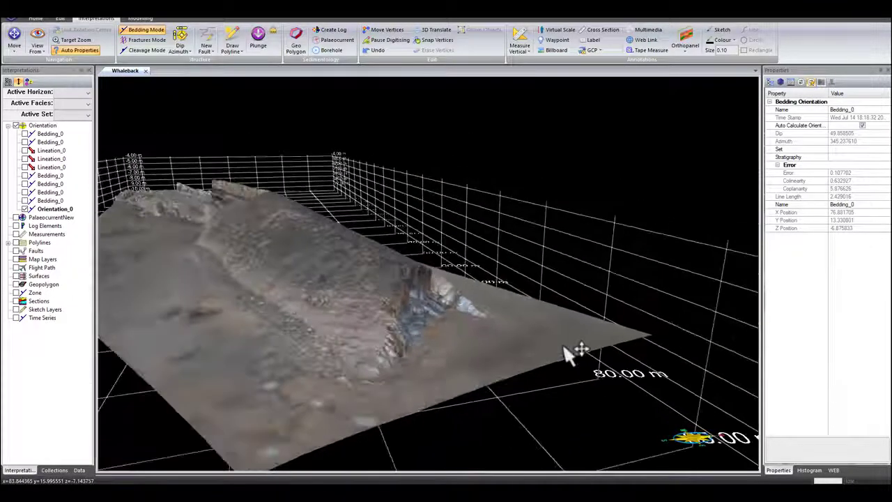
{"action": "scroll", "coordinate": [402, 289], "scroll_direction": "up", "scroll_amount": 2}
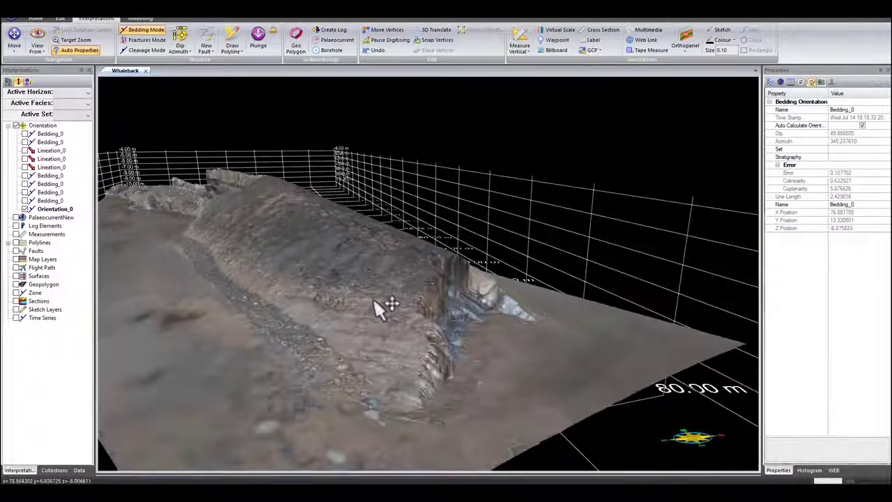
{"action": "scroll", "coordinate": [375, 299], "scroll_direction": "up", "scroll_amount": 3}
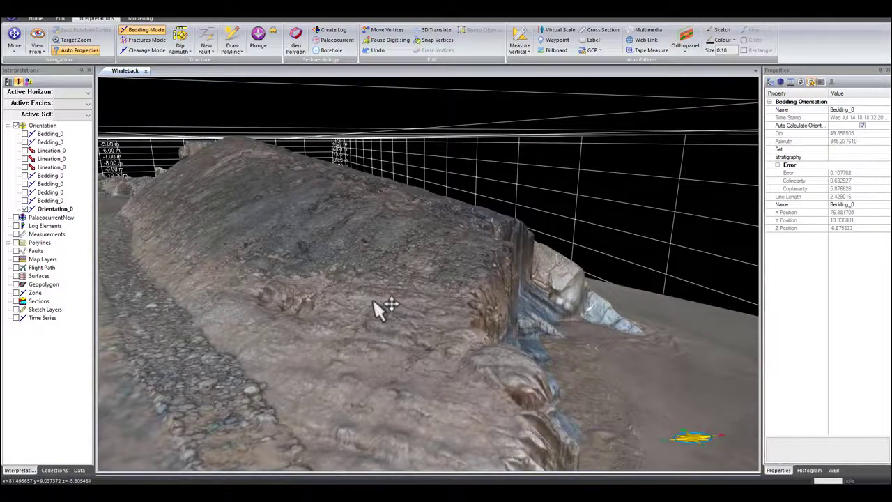
{"action": "scroll", "coordinate": [376, 307], "scroll_direction": "up", "scroll_amount": 1}
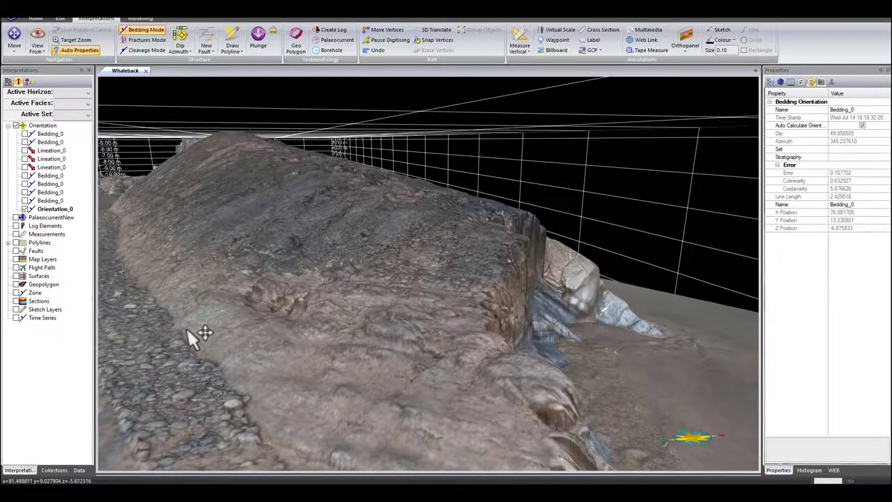
{"action": "scroll", "coordinate": [198, 335], "scroll_direction": "up", "scroll_amount": 2}
{"action": "scroll", "coordinate": [198, 333], "scroll_direction": "up", "scroll_amount": 2}
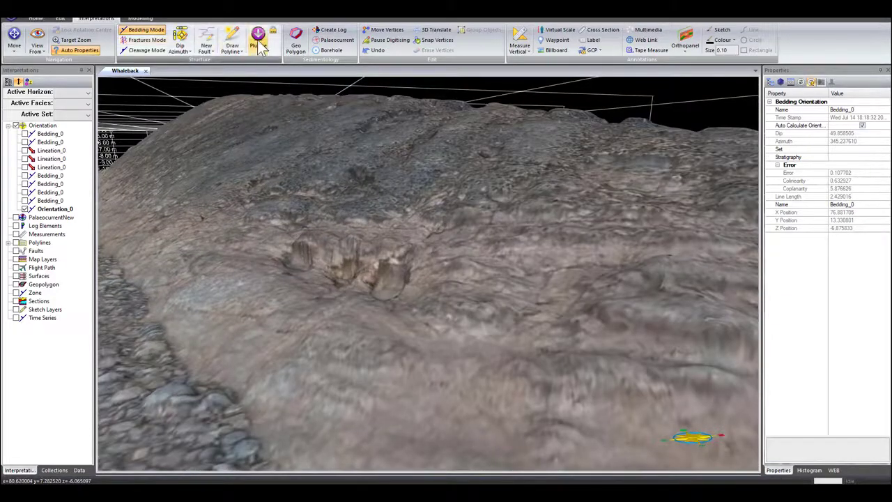
{"action": "left_click", "coordinate": [187, 57]}
{"action": "left_click", "coordinate": [193, 81]}
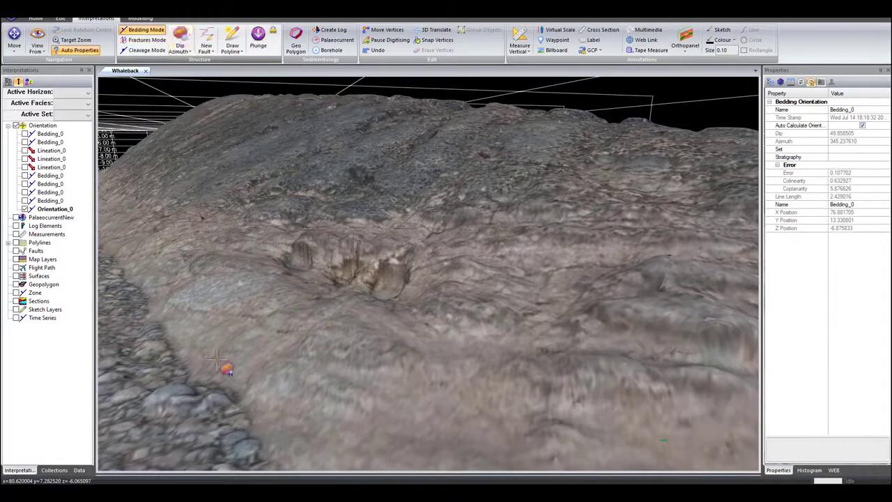
{"action": "mouse_move", "coordinate": [181, 326]}
{"action": "left_mouse_down"}
{"action": "mouse_move", "coordinate": [199, 295]}
{"action": "mouse_move", "coordinate": [221, 287]}
{"action": "mouse_move", "coordinate": [256, 287]}
{"action": "mouse_move", "coordinate": [294, 308]}
{"action": "mouse_move", "coordinate": [301, 322]}
{"action": "mouse_move", "coordinate": [226, 360]}
{"action": "left_mouse_up"}
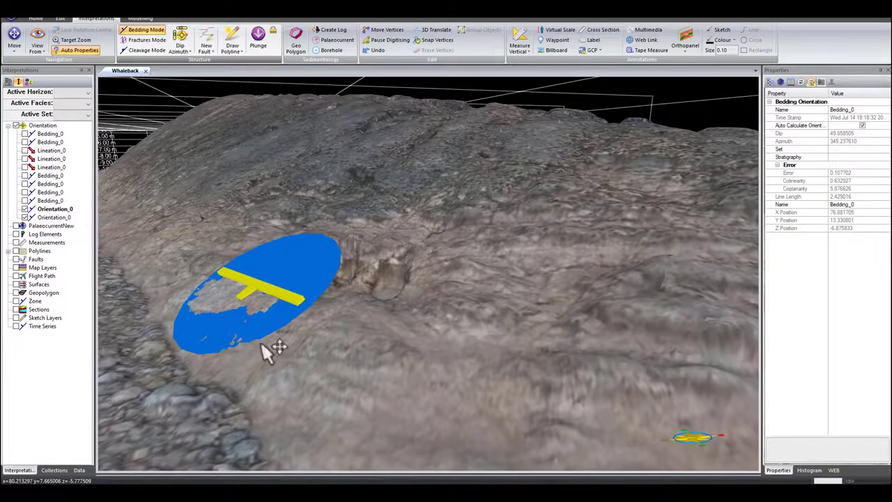
{"action": "left_click", "coordinate": [54, 217]}
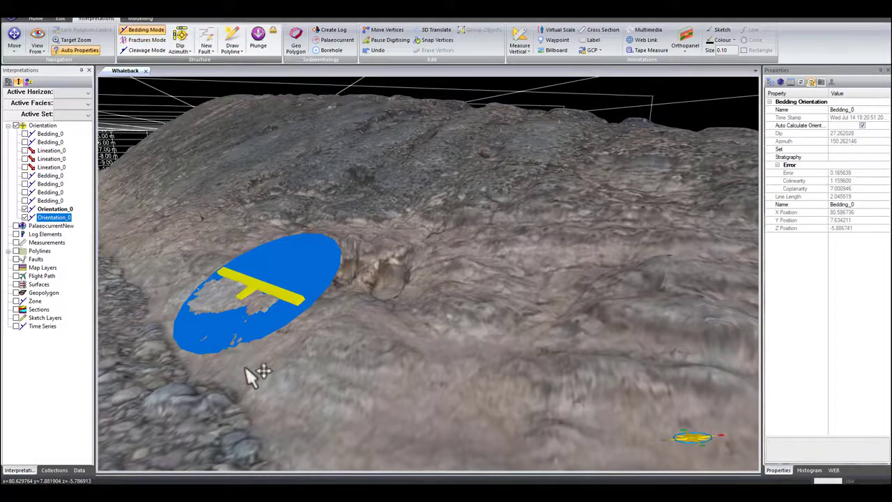
{"action": "scroll", "coordinate": [282, 336], "scroll_direction": "up", "scroll_amount": 1}
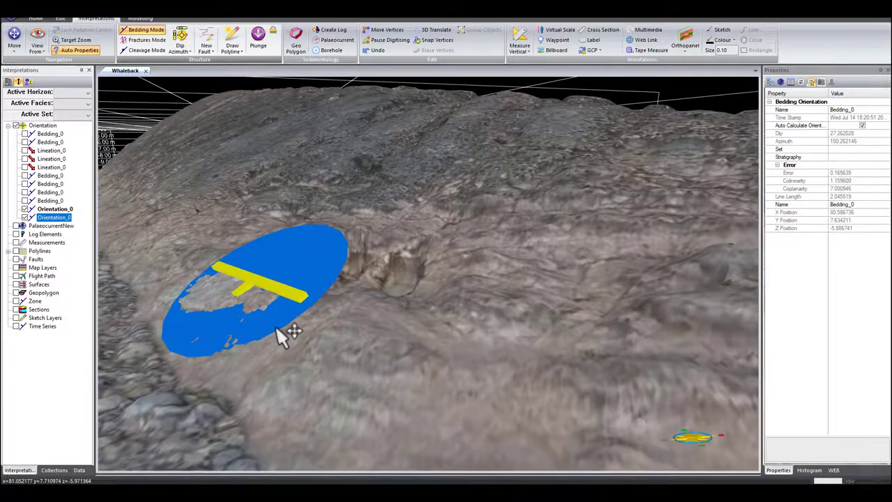
Examine the opposite limb's measured bedding plane against the overall shape of the fold
{"action": "scroll", "coordinate": [277, 330], "scroll_direction": "down", "scroll_amount": 4}
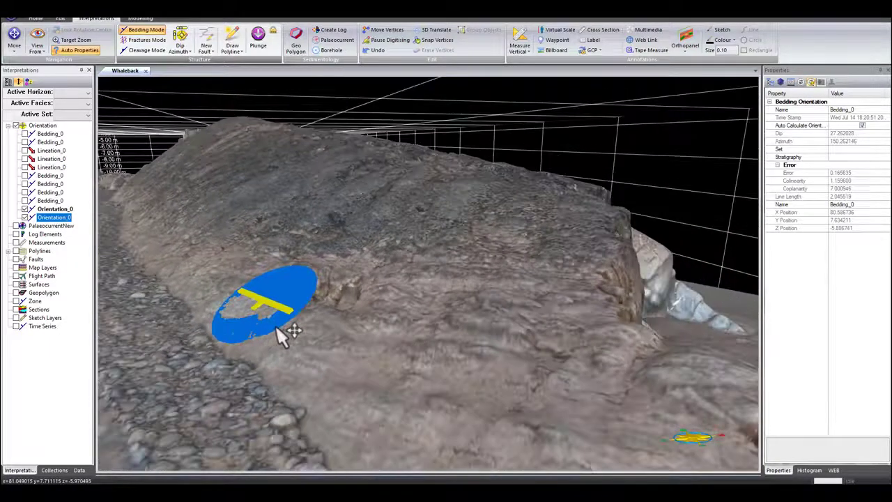
{"action": "left_click_drag", "start_coordinate": [284, 333], "coordinate": [279, 332]}
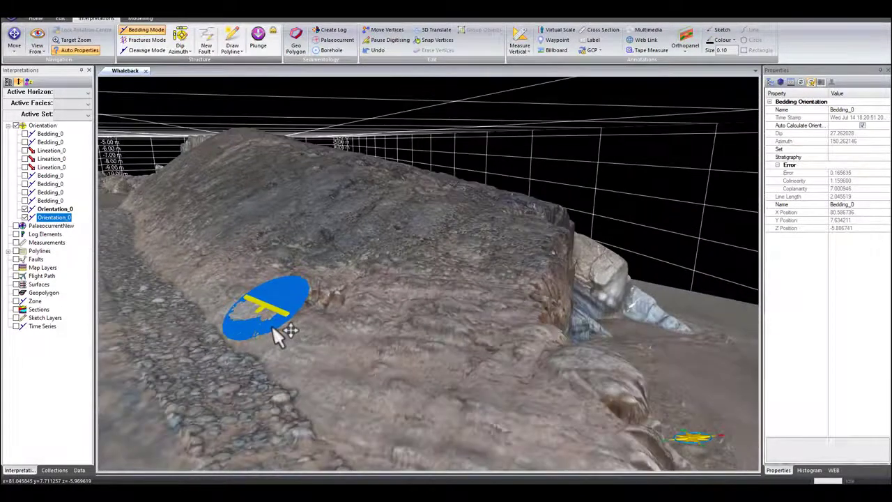
{"action": "left_click_drag", "start_coordinate": [264, 298], "coordinate": [300, 167]}
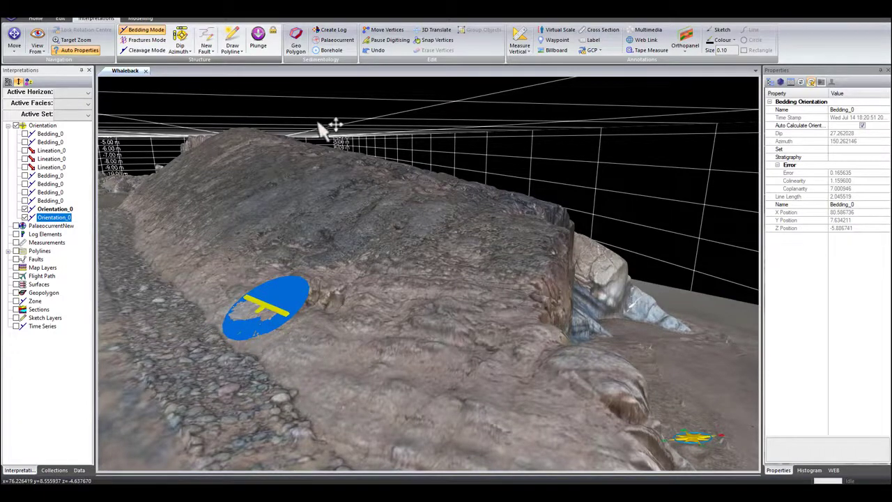
{"action": "double_click", "coordinate": [404, 367]}
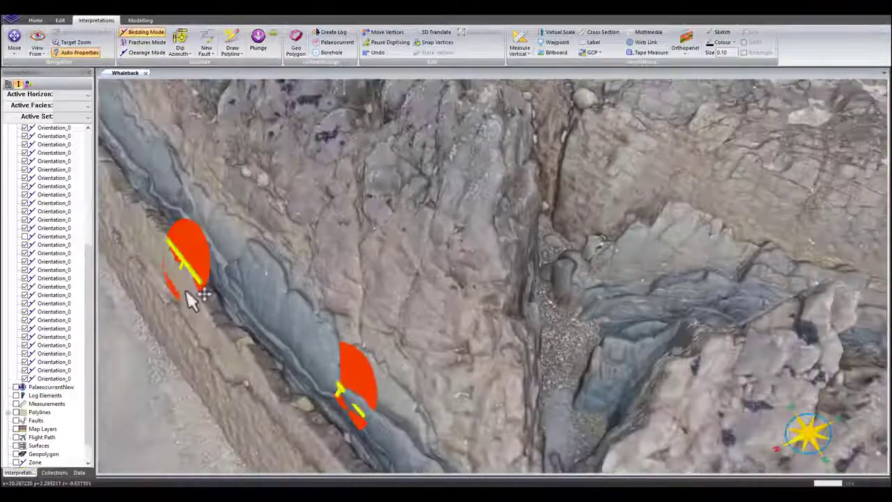
Examine the coloured bedding measurement discs around the fold's exposed end and along both limbs
{"action": "left_click", "coordinate": [328, 219]}
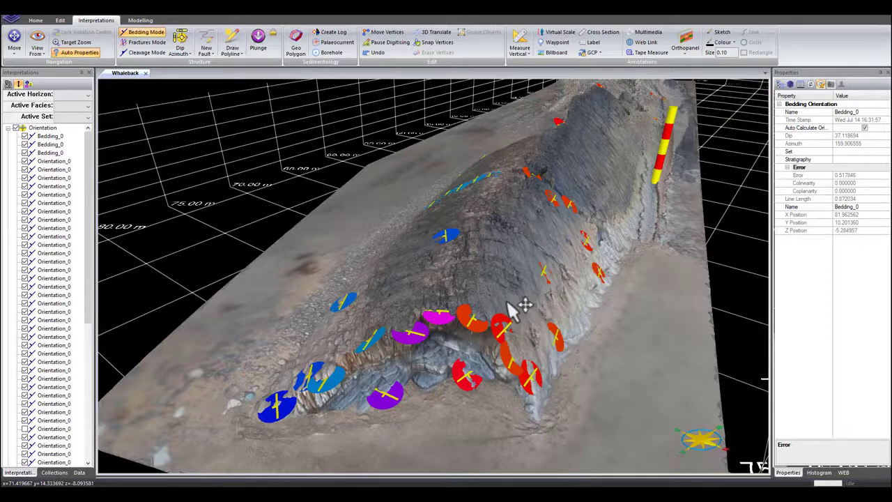
{"action": "scroll", "coordinate": [512, 246], "scroll_direction": "down", "scroll_amount": 2}
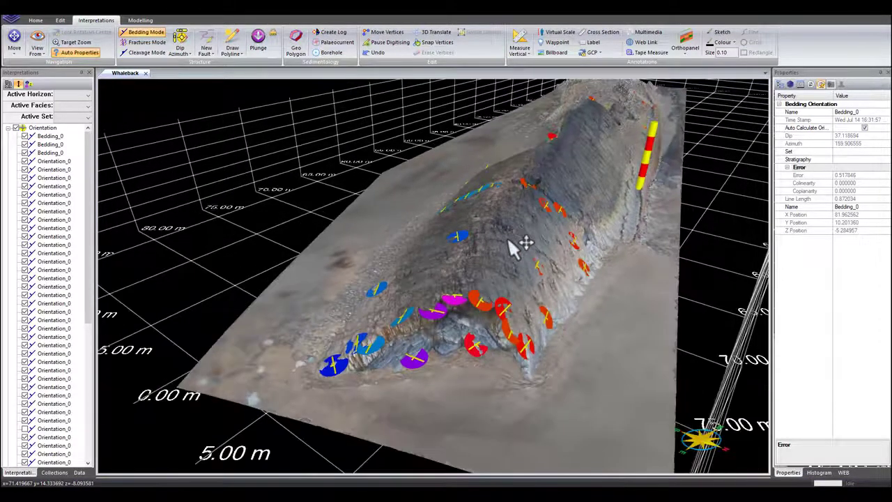
{"action": "scroll", "coordinate": [507, 239], "scroll_direction": "down", "scroll_amount": 3}
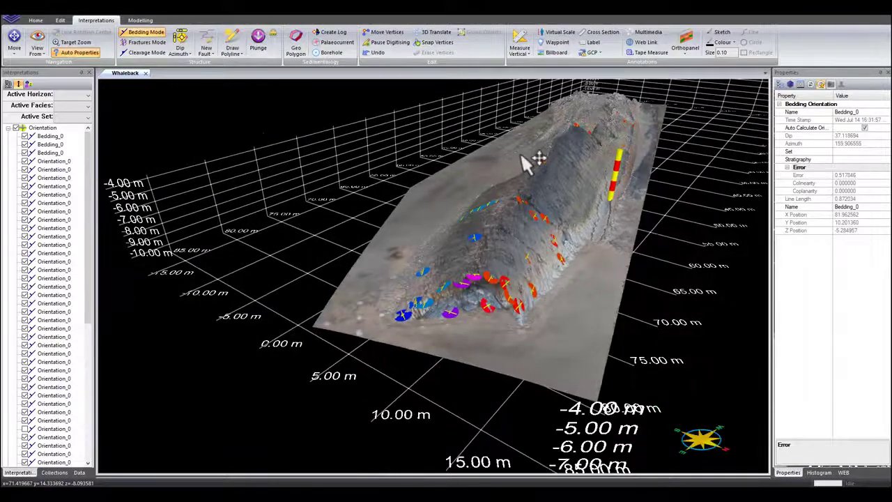
{"action": "scroll", "coordinate": [515, 157], "scroll_direction": "up", "scroll_amount": 2}
{"action": "scroll", "coordinate": [522, 162], "scroll_direction": "down", "scroll_amount": 2}
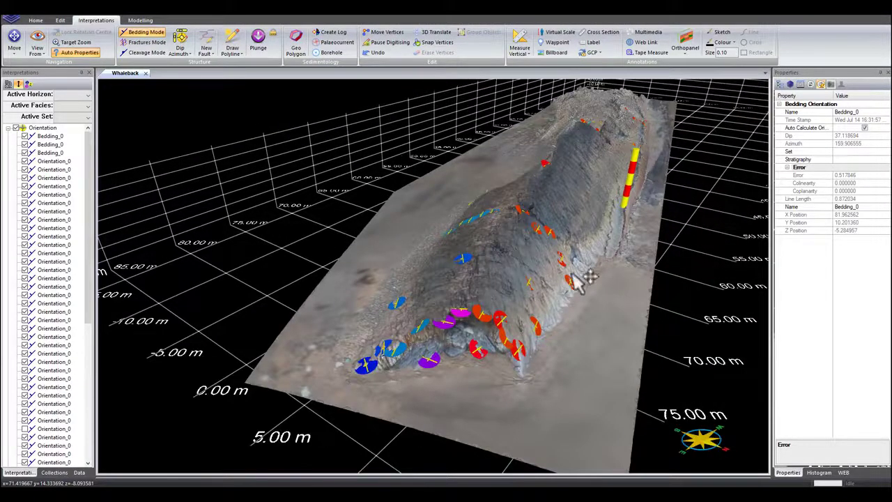
{"action": "scroll", "coordinate": [400, 317], "scroll_direction": "up", "scroll_amount": 2}
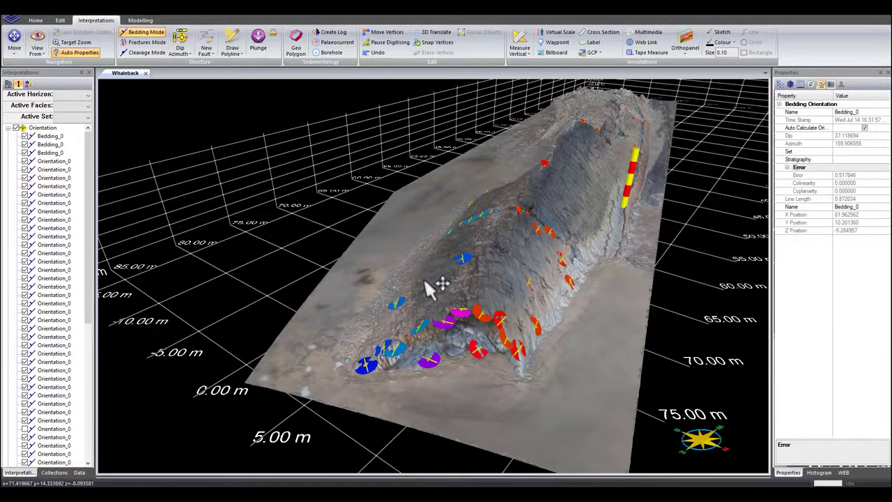
{"action": "scroll", "coordinate": [554, 289], "scroll_direction": "up", "scroll_amount": 3}
{"action": "scroll", "coordinate": [558, 288], "scroll_direction": "up", "scroll_amount": 2}
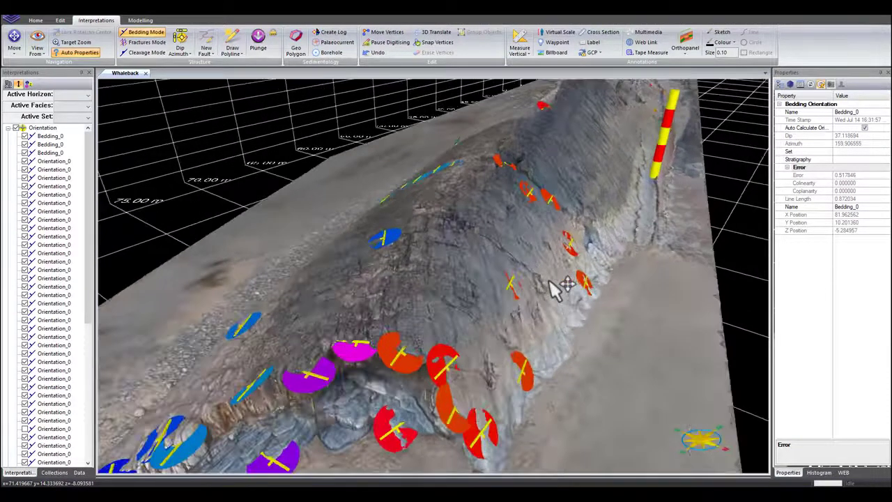
{"action": "scroll", "coordinate": [461, 313], "scroll_direction": "up", "scroll_amount": 2}
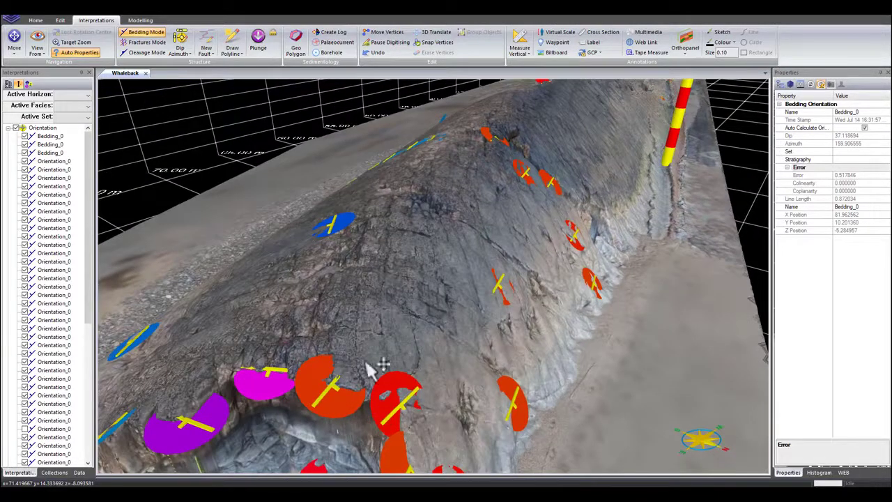
{"action": "scroll", "coordinate": [378, 305], "scroll_direction": "down", "scroll_amount": 6}
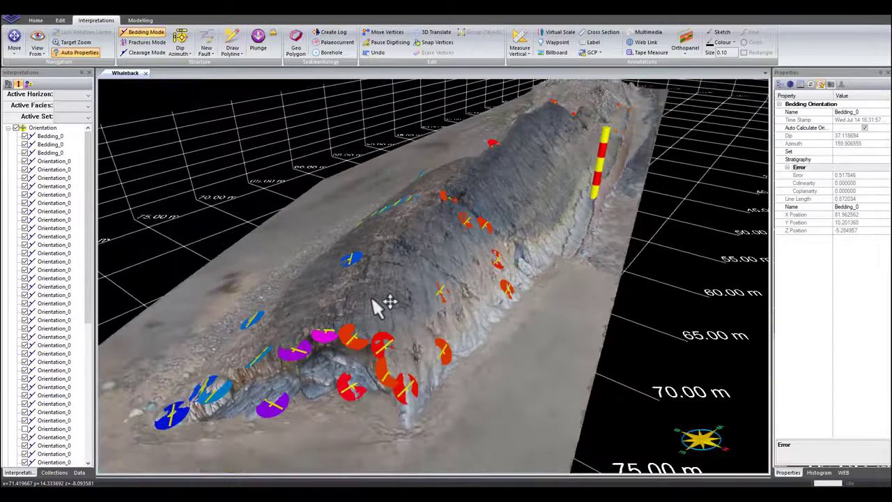
View the fold from a steeper angle and examine how the bedding measurements are distributed along its length
{"action": "left_click_drag", "start_coordinate": [420, 272], "coordinate": [363, 359]}
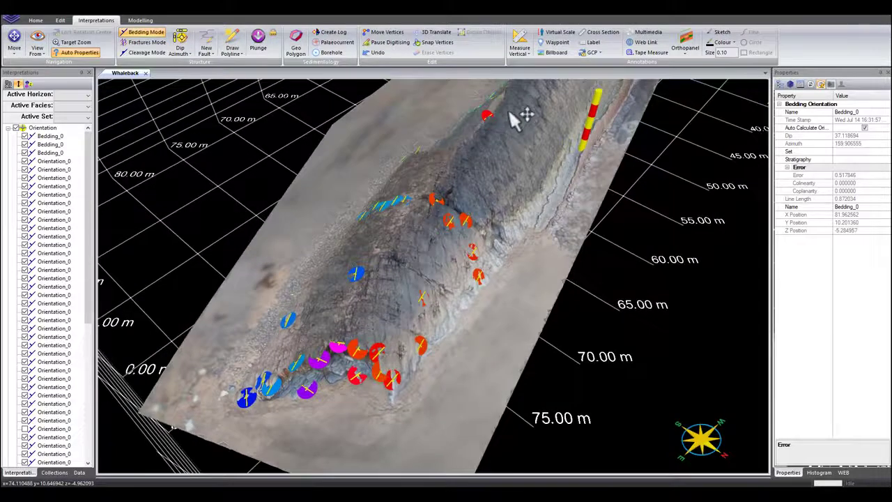
{"action": "left_click_drag", "start_coordinate": [481, 199], "coordinate": [472, 216]}
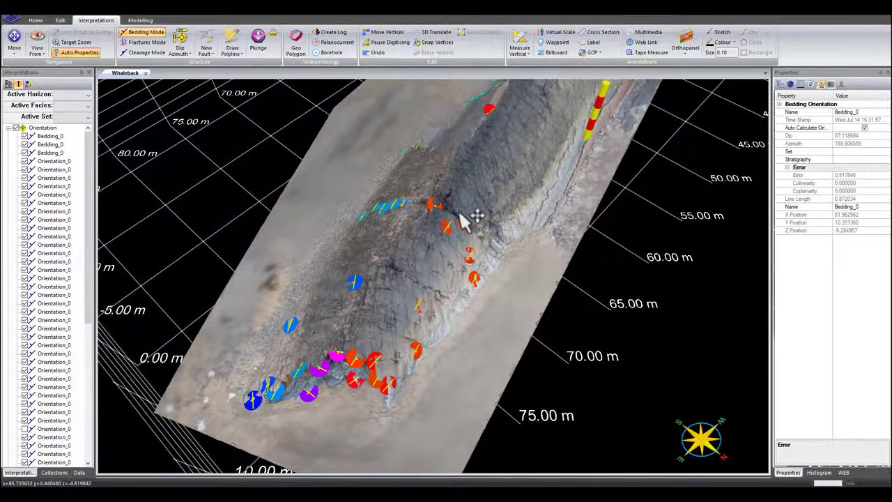
{"action": "scroll", "coordinate": [456, 226], "scroll_direction": "down", "scroll_amount": 3}
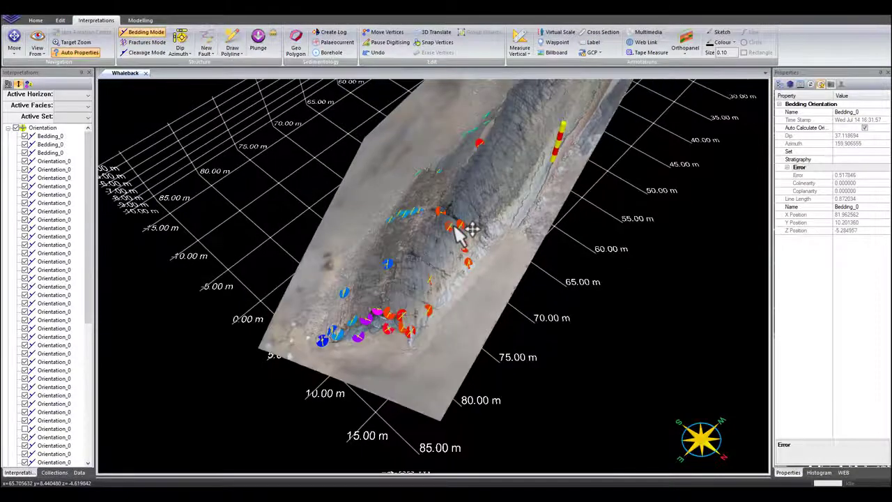
{"action": "scroll", "coordinate": [388, 179], "scroll_direction": "up", "scroll_amount": 3}
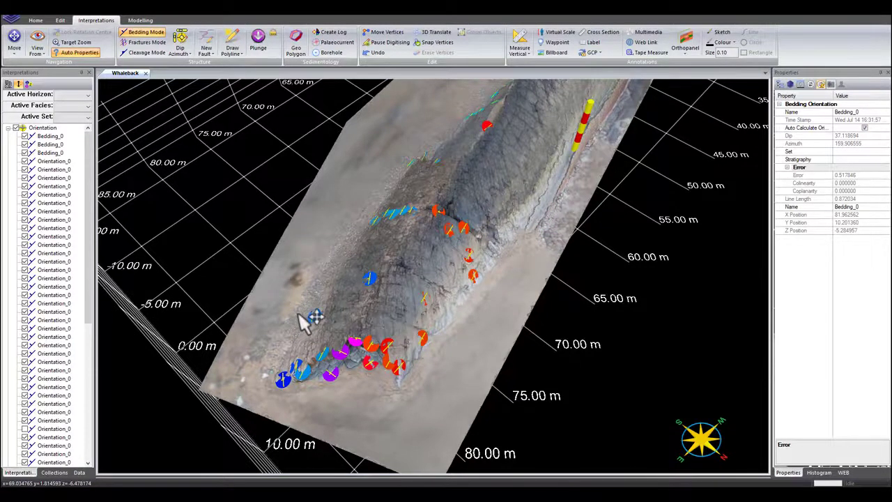
{"action": "scroll", "coordinate": [297, 319], "scroll_direction": "down", "scroll_amount": 2}
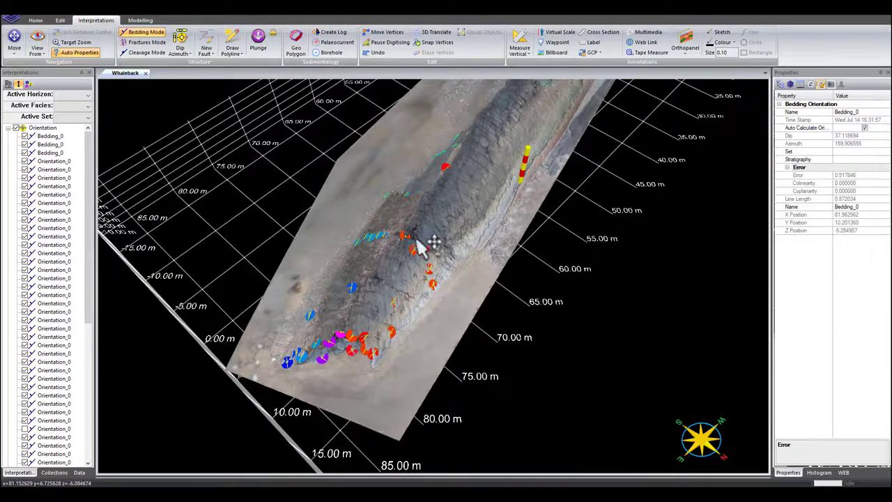
{"action": "scroll", "coordinate": [366, 281], "scroll_direction": "up", "scroll_amount": 2}
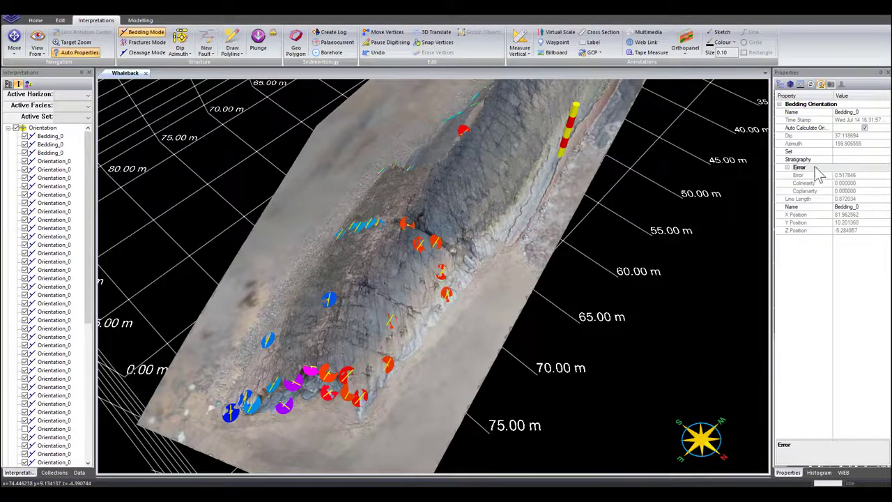
Export all the bedding measurements in the Orientation group
{"action": "left_click", "coordinate": [50, 136]}
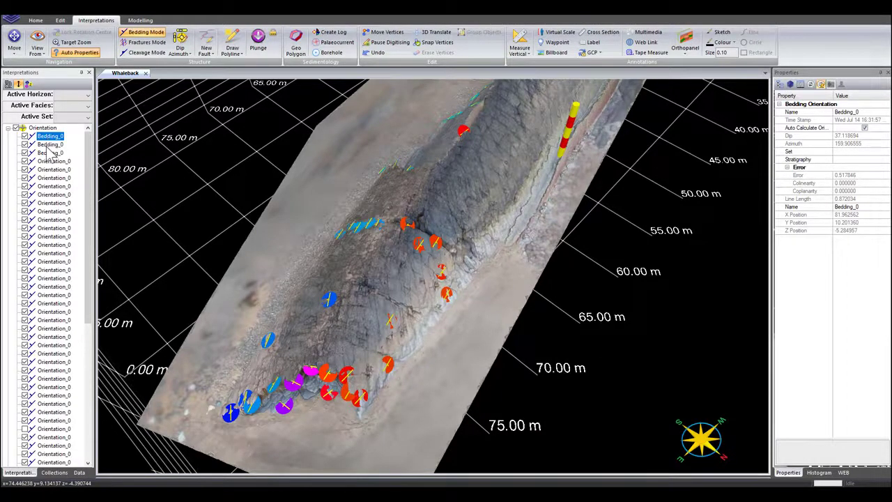
{"action": "left_click", "coordinate": [50, 136]}
{"action": "left_click", "coordinate": [43, 128]}
{"action": "right_click", "coordinate": [45, 128]}
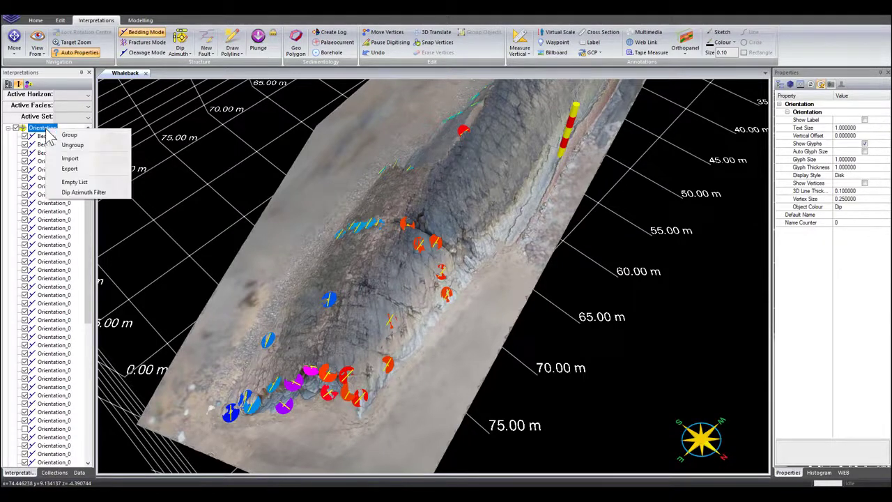
{"action": "left_click", "coordinate": [69, 169]}
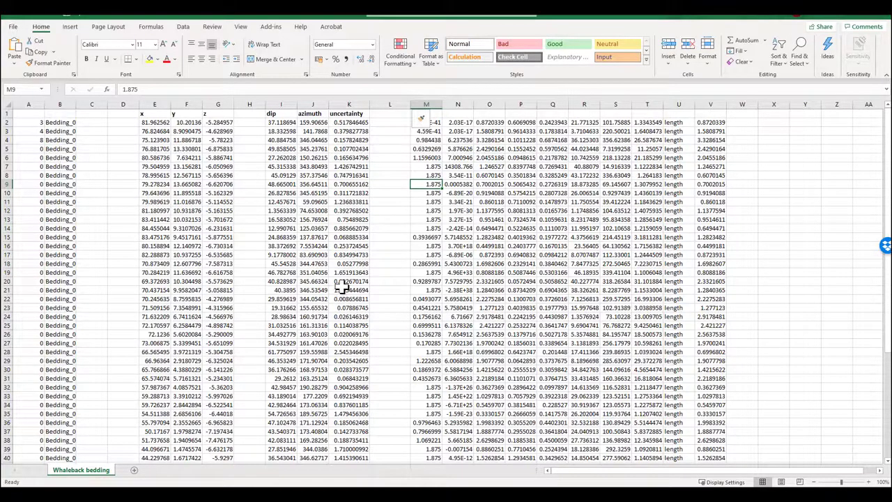
Switch to Excel and review the header row of the Whaleback bedding sheet, covering the coordinate, dip, azimuth and uncertainty columns
{"action": "left_click", "coordinate": [90, 121]}
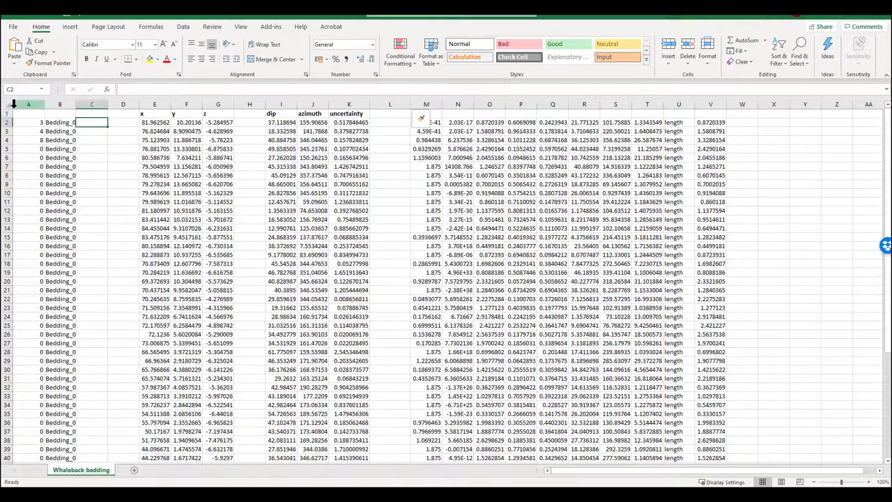
{"action": "left_click", "coordinate": [6, 112]}
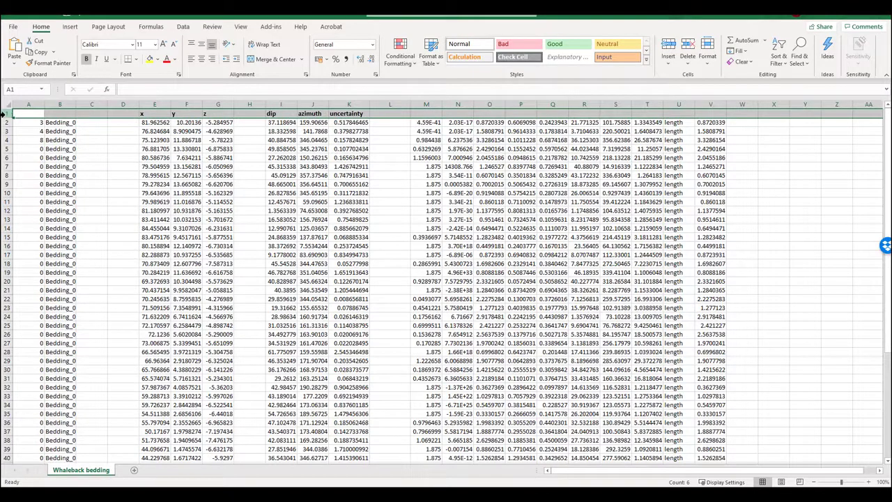
{"action": "left_click", "coordinate": [152, 114]}
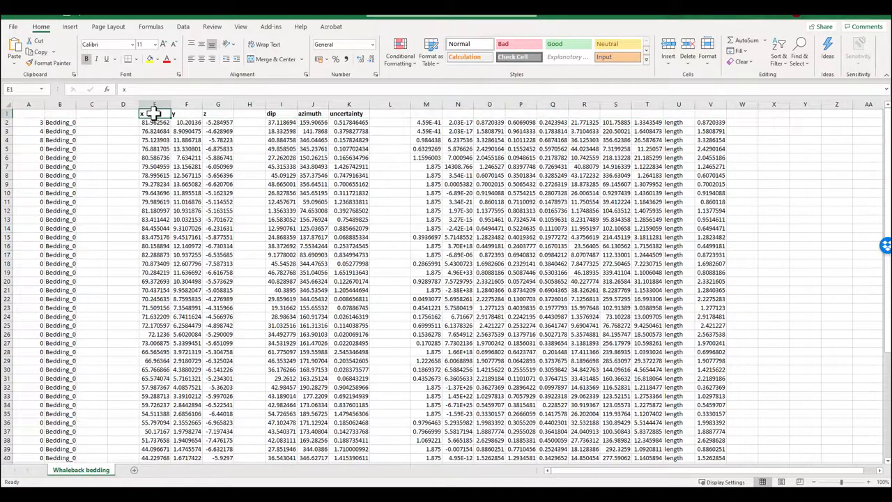
{"action": "left_click", "coordinate": [183, 114]}
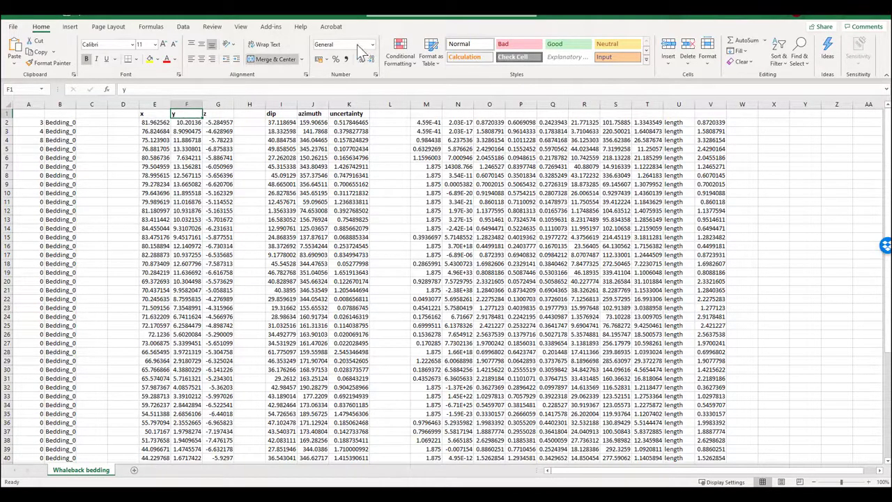
{"action": "left_click", "coordinate": [282, 113]}
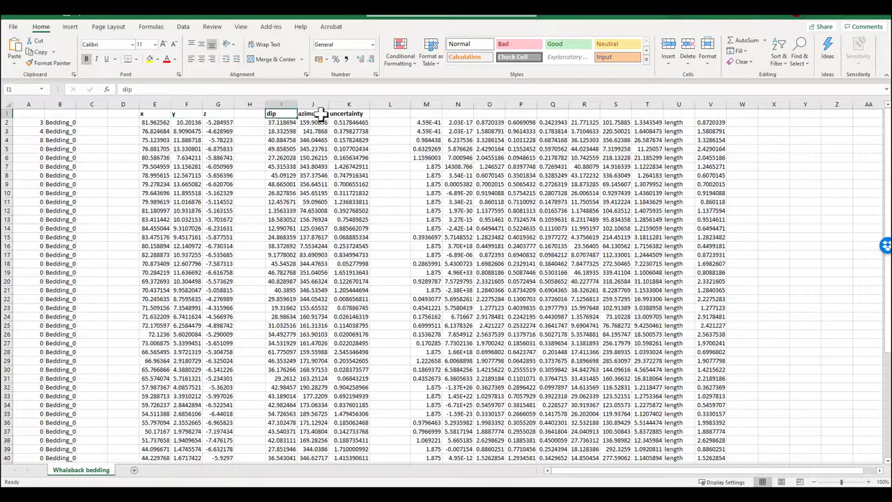
{"action": "left_click", "coordinate": [320, 114]}
{"action": "left_click", "coordinate": [338, 114]}
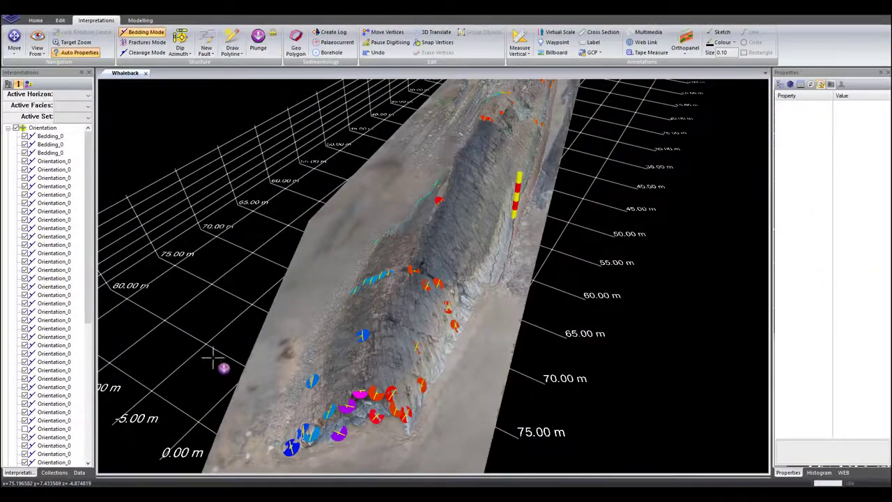
Switch back to VRGS and measure a plunge with the Plunge tool from the purple disc's strike bar along the rock edge at the fold's exposed end
{"action": "scroll", "coordinate": [383, 391], "scroll_direction": "up", "scroll_amount": 2}
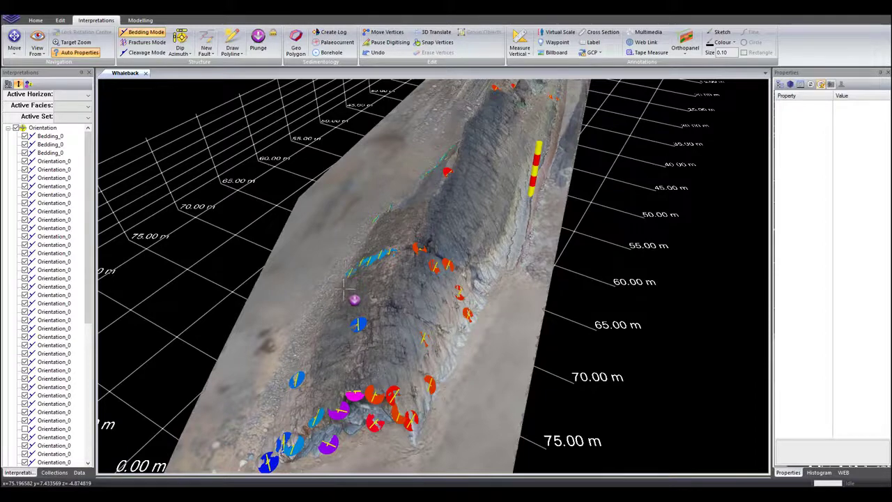
{"action": "scroll", "coordinate": [341, 414], "scroll_direction": "up", "scroll_amount": 5}
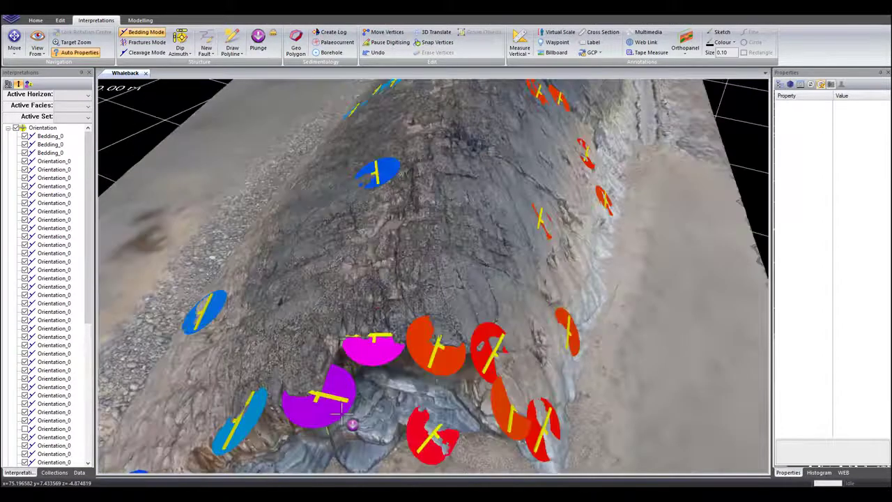
{"action": "scroll", "coordinate": [341, 413], "scroll_direction": "up", "scroll_amount": 5}
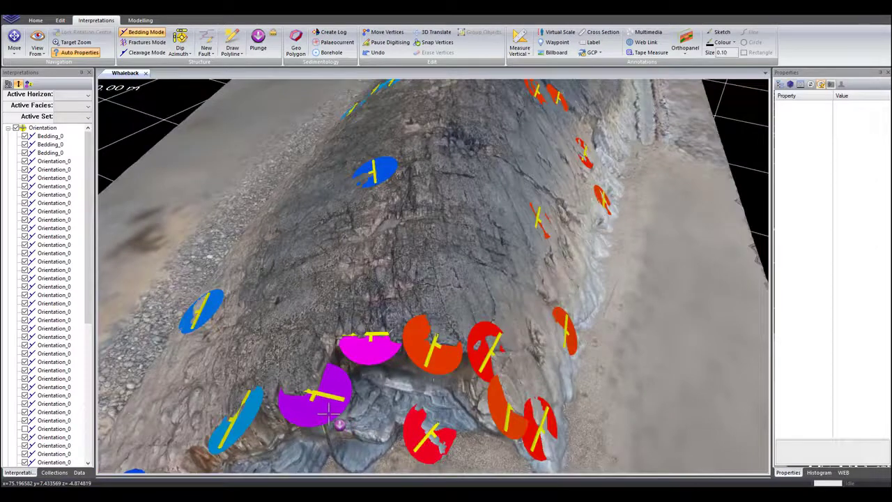
{"action": "scroll", "coordinate": [330, 414], "scroll_direction": "up", "scroll_amount": 5}
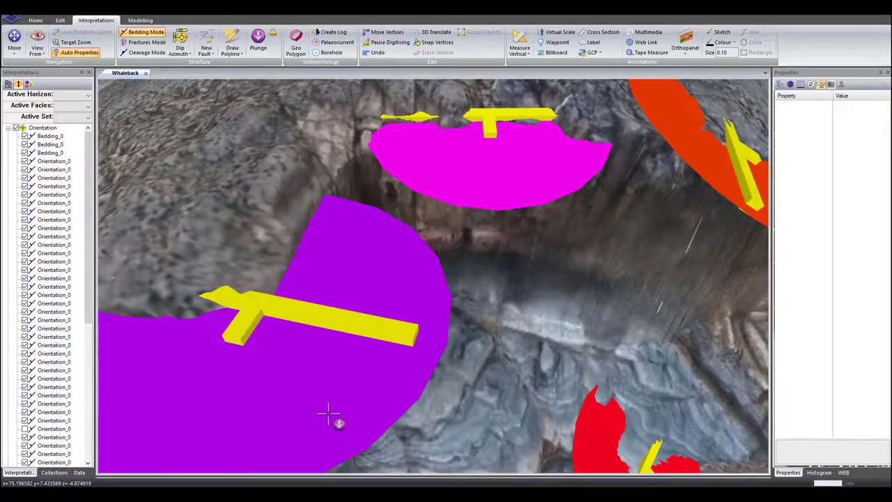
{"action": "left_click", "coordinate": [258, 40]}
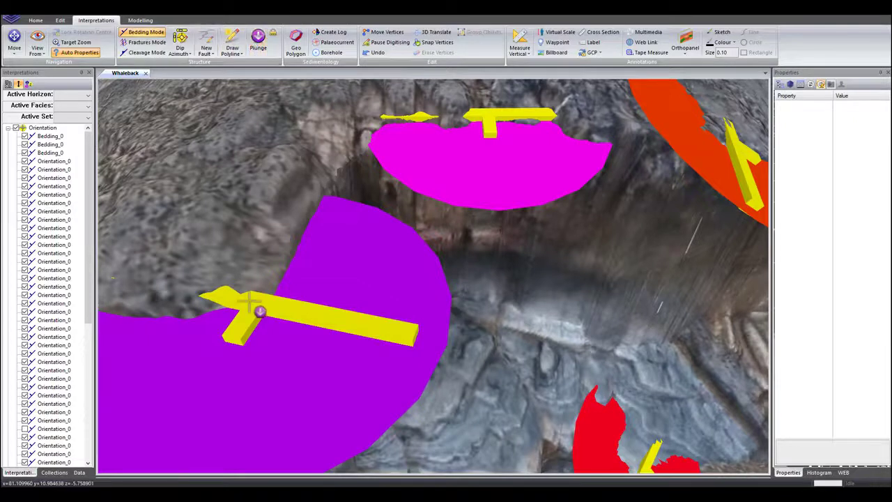
{"action": "left_click", "coordinate": [338, 178]}
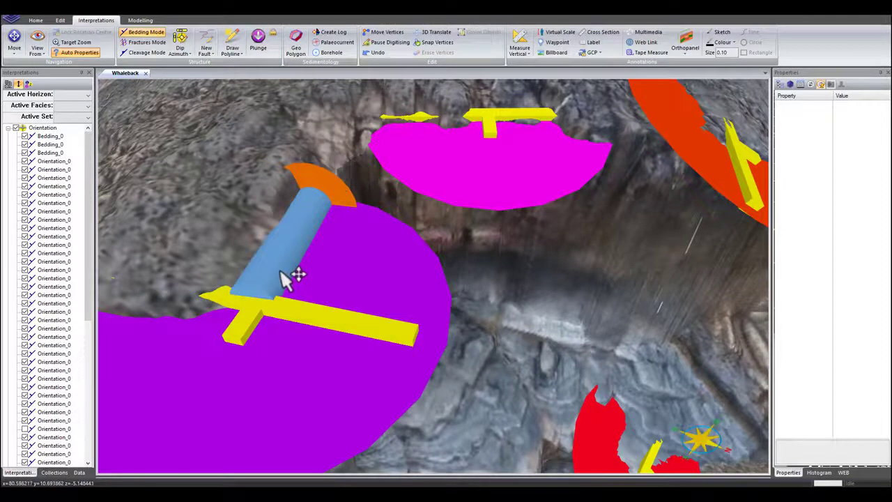
{"action": "scroll", "coordinate": [282, 278], "scroll_direction": "down", "scroll_amount": 3}
{"action": "scroll", "coordinate": [279, 274], "scroll_direction": "down", "scroll_amount": 2}
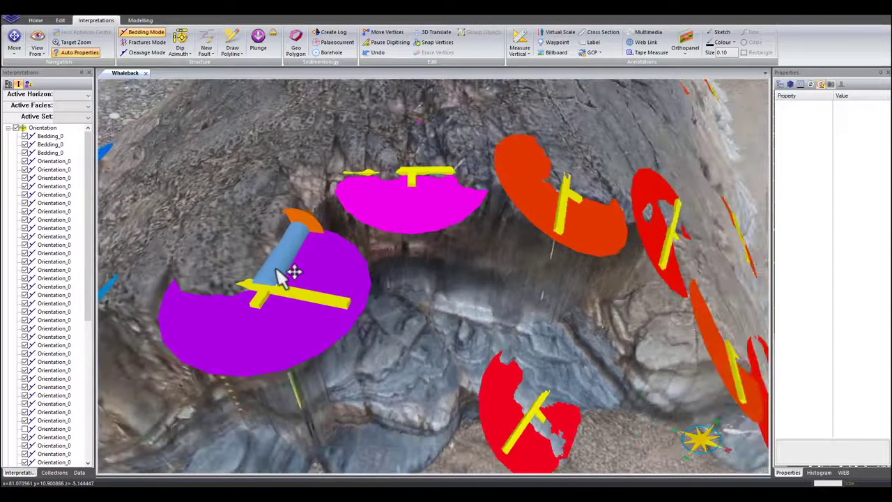
{"action": "scroll", "coordinate": [283, 274], "scroll_direction": "down", "scroll_amount": 5}
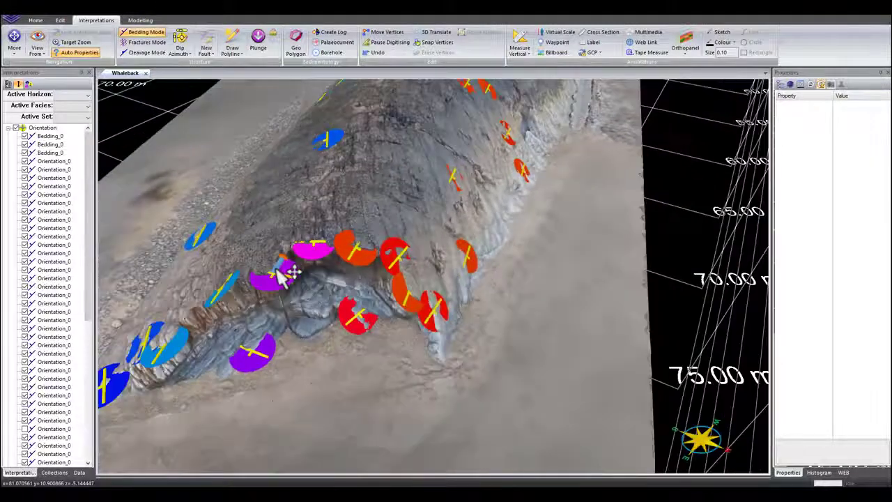
Measure plunges along the fold's crest line with the Plunge tool, continuing from between the upper blue disc and the magenta disc
{"action": "scroll", "coordinate": [282, 274], "scroll_direction": "down", "scroll_amount": 2}
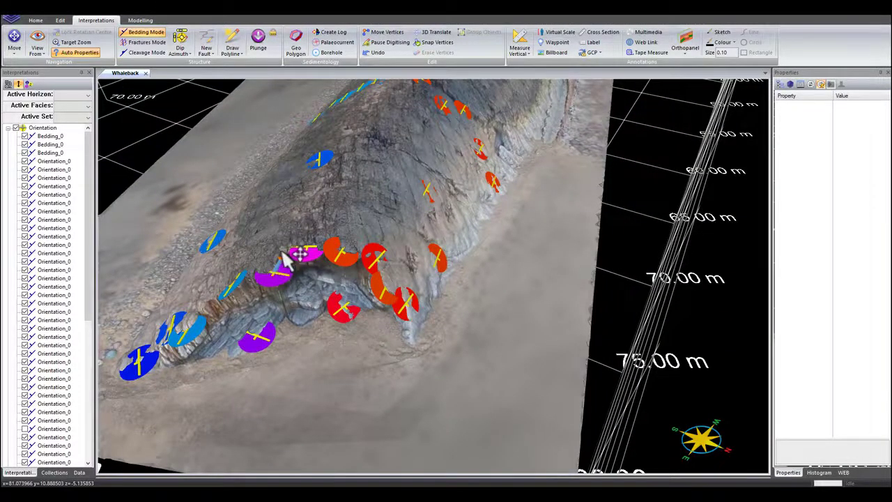
{"action": "scroll", "coordinate": [327, 170], "scroll_direction": "down", "scroll_amount": 1}
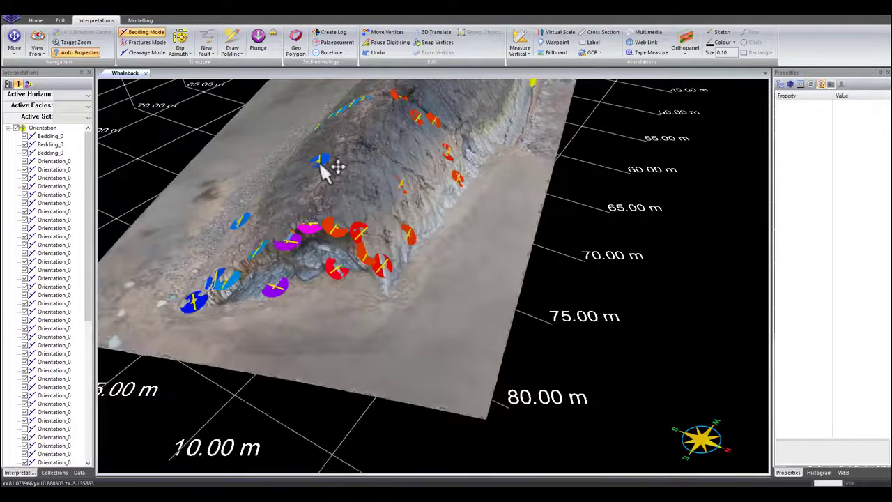
{"action": "scroll", "coordinate": [325, 169], "scroll_direction": "down", "scroll_amount": 1}
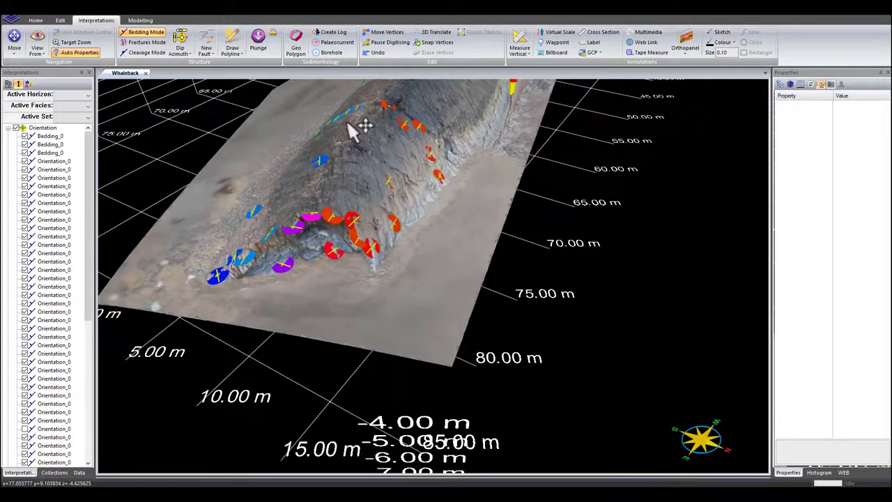
{"action": "scroll", "coordinate": [350, 125], "scroll_direction": "up", "scroll_amount": 2}
{"action": "scroll", "coordinate": [344, 131], "scroll_direction": "up", "scroll_amount": 1}
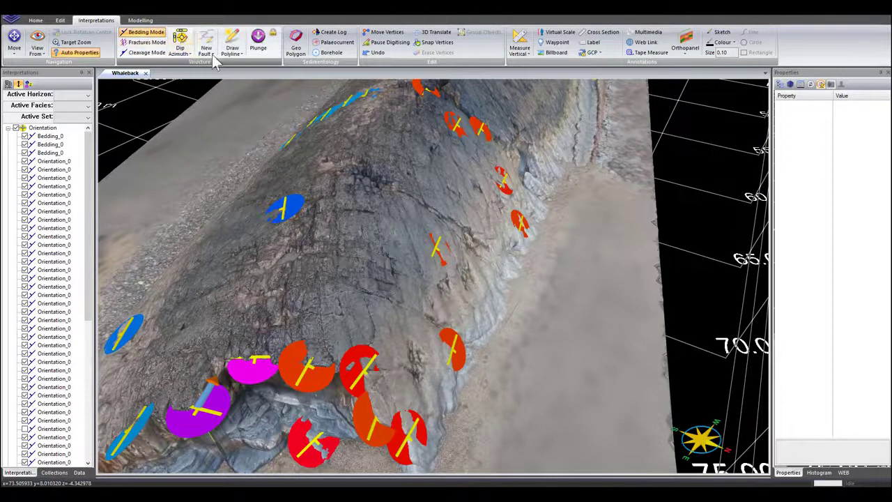
{"action": "left_click", "coordinate": [258, 45]}
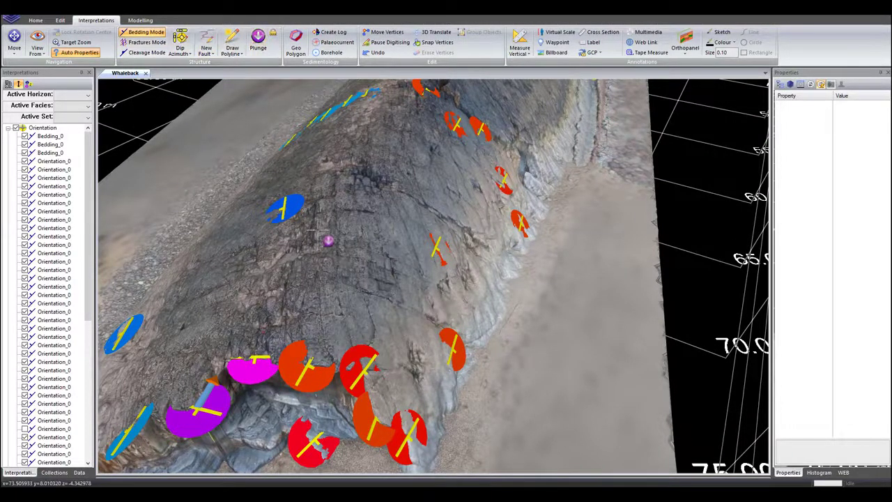
{"action": "scroll", "coordinate": [322, 237], "scroll_direction": "down", "scroll_amount": 3}
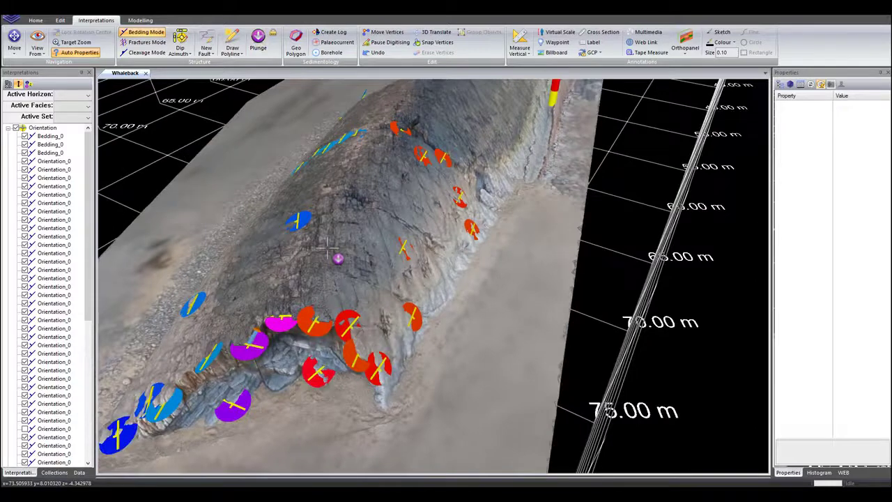
{"action": "left_click_drag", "start_coordinate": [327, 247], "coordinate": [412, 150]}
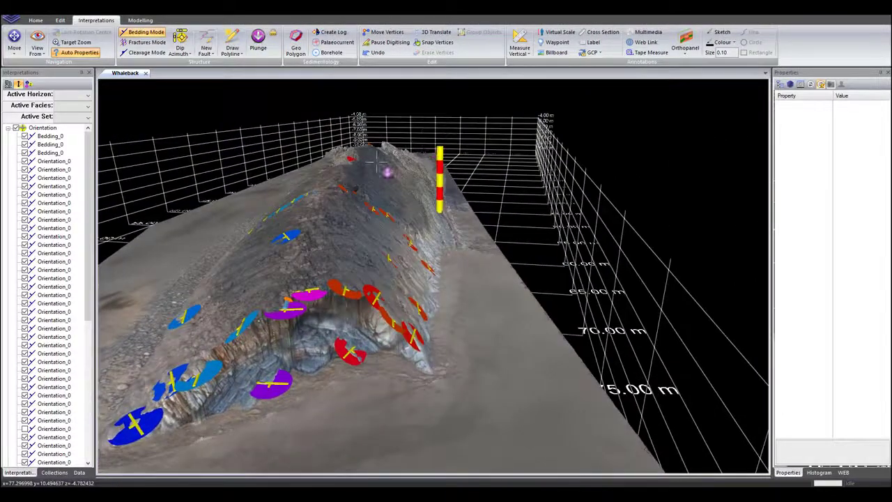
{"action": "left_click_drag", "start_coordinate": [297, 243], "coordinate": [299, 272]}
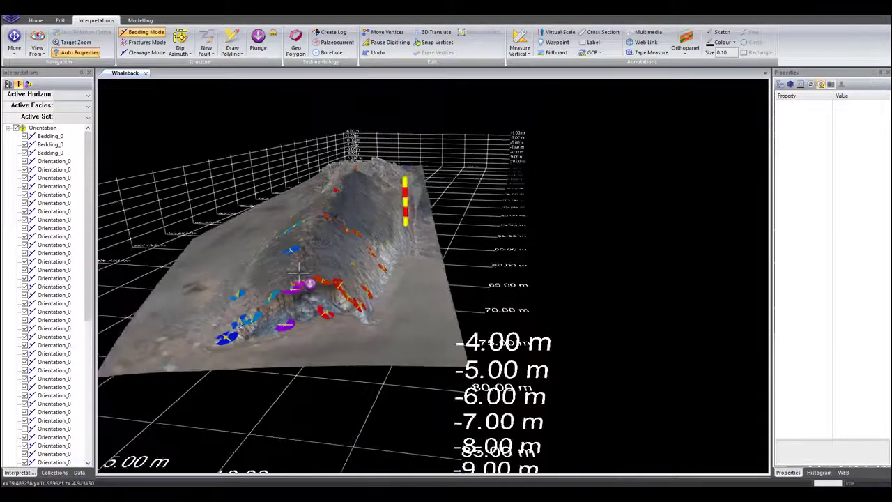
{"action": "scroll", "coordinate": [300, 271], "scroll_direction": "up", "scroll_amount": 3}
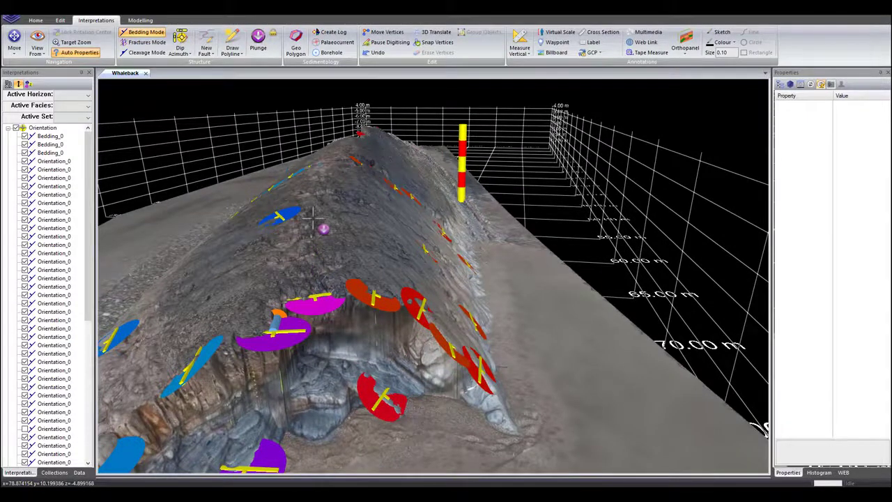
{"action": "left_click", "coordinate": [311, 236]}
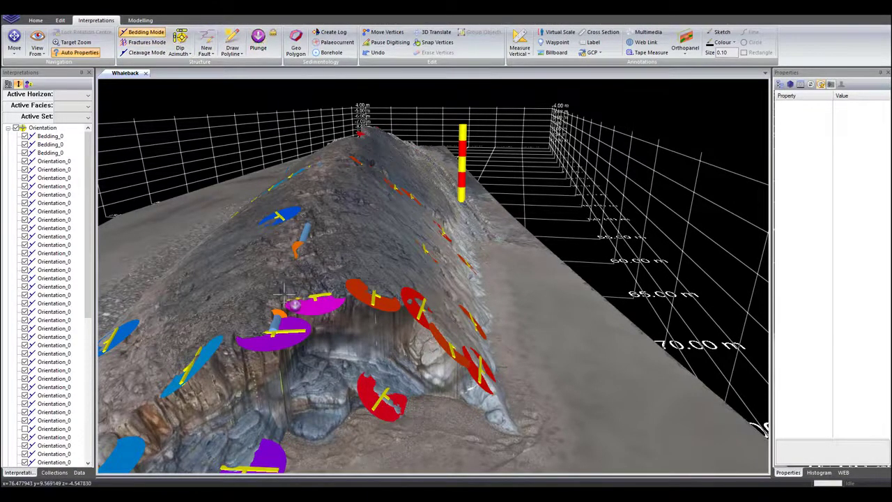
{"action": "left_click", "coordinate": [294, 269]}
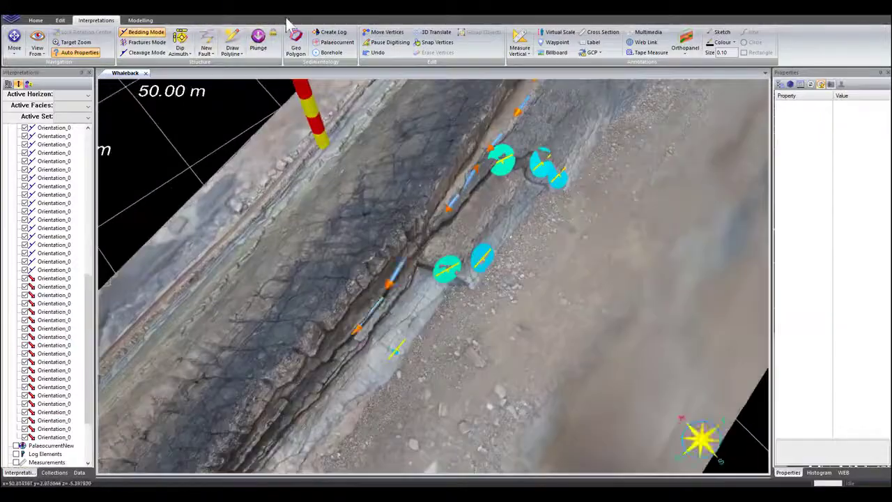
{"action": "left_click", "coordinate": [356, 347]}
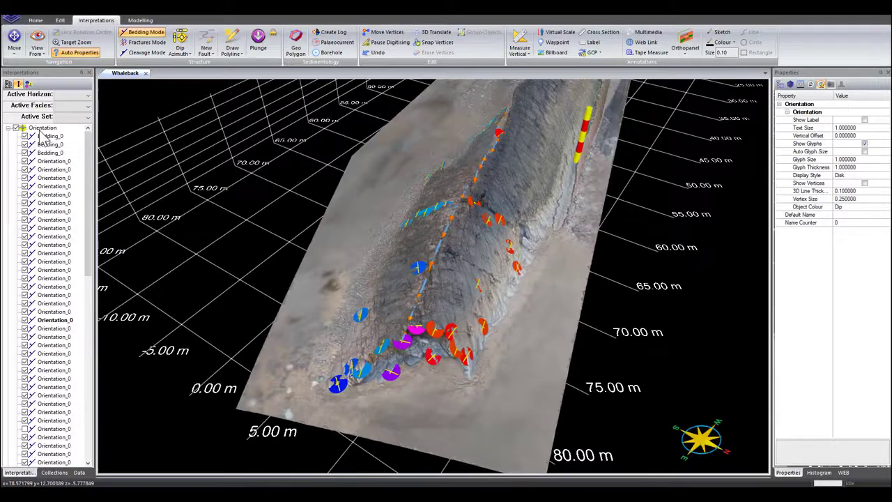
Export the whole Orientation group to the Whaleback folder as a CSV file named "Whaleback bedding-axis"
{"action": "left_click", "coordinate": [42, 128]}
{"action": "right_click", "coordinate": [42, 128]}
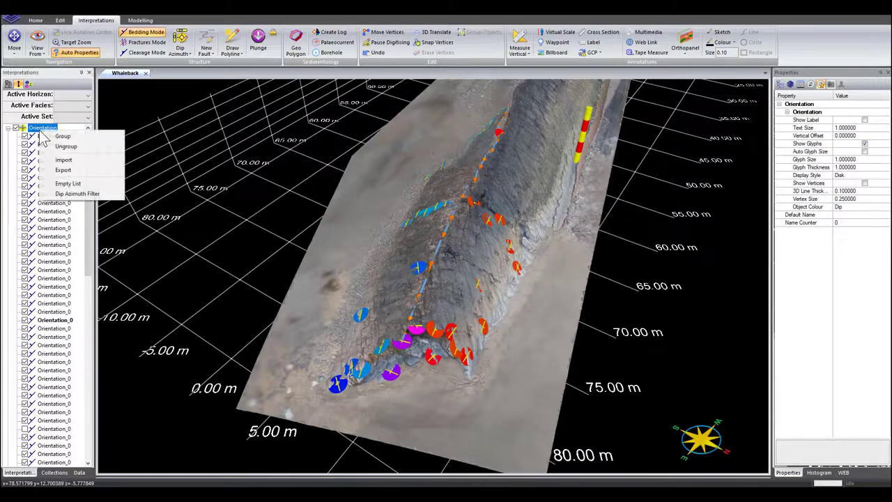
{"action": "left_click", "coordinate": [64, 170]}
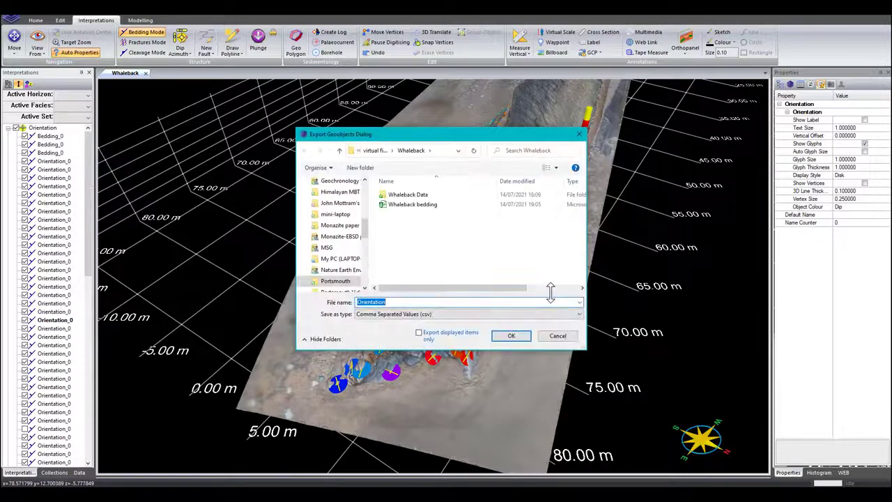
{"action": "left_click", "coordinate": [460, 205]}
{"action": "left_click", "coordinate": [425, 303]}
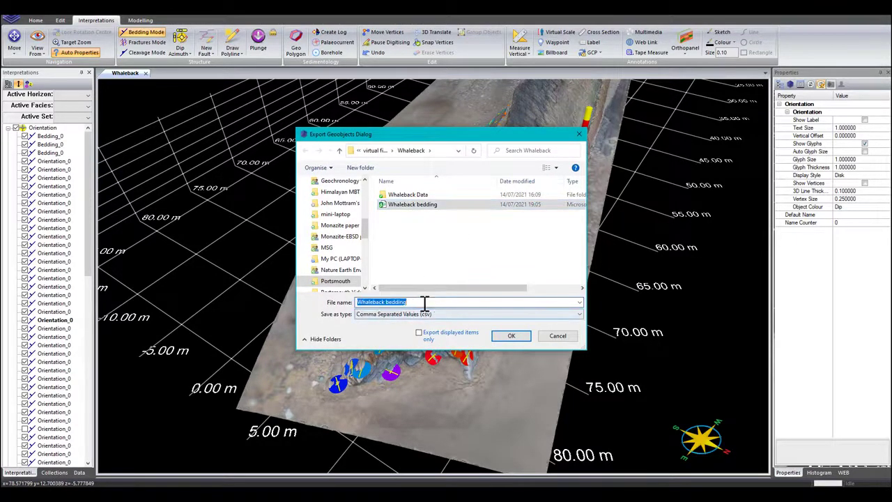
{"action": "left_click", "coordinate": [428, 303]}
{"action": "type", "text": "-axis"}
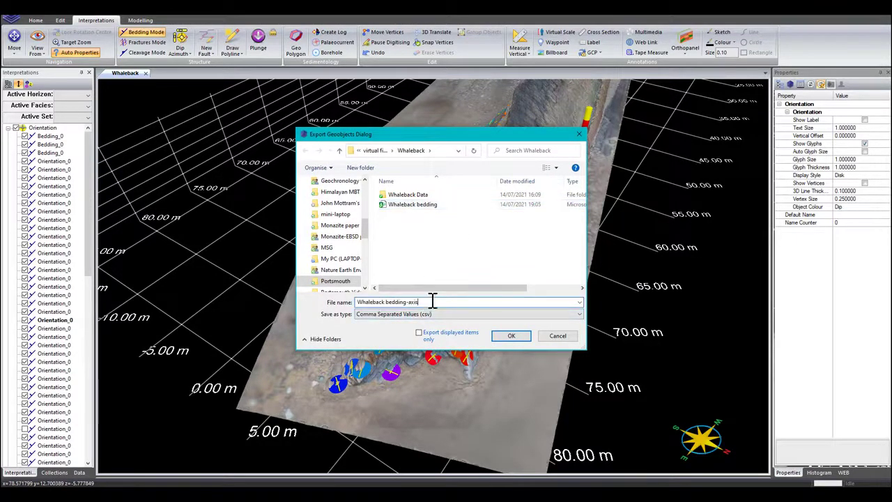
{"action": "left_click", "coordinate": [522, 336]}
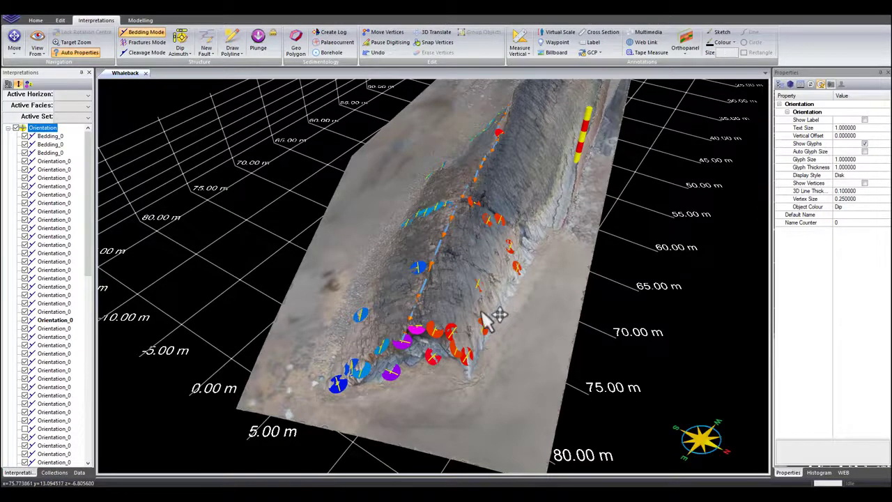
Examine the plunge arrows along the crest against the bedding discs around the fold's exposed end
{"action": "left_click_drag", "start_coordinate": [484, 352], "coordinate": [478, 357]}
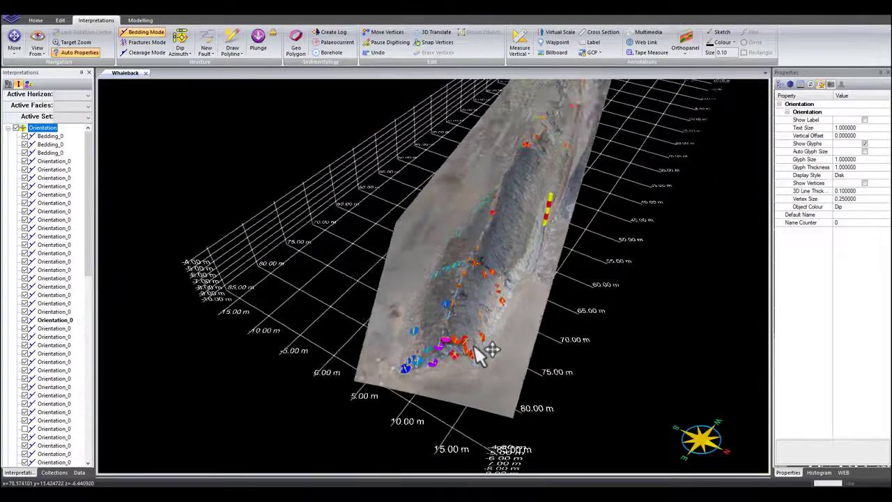
{"action": "scroll", "coordinate": [478, 357], "scroll_direction": "up", "scroll_amount": 5}
{"action": "scroll", "coordinate": [481, 354], "scroll_direction": "up", "scroll_amount": 1}
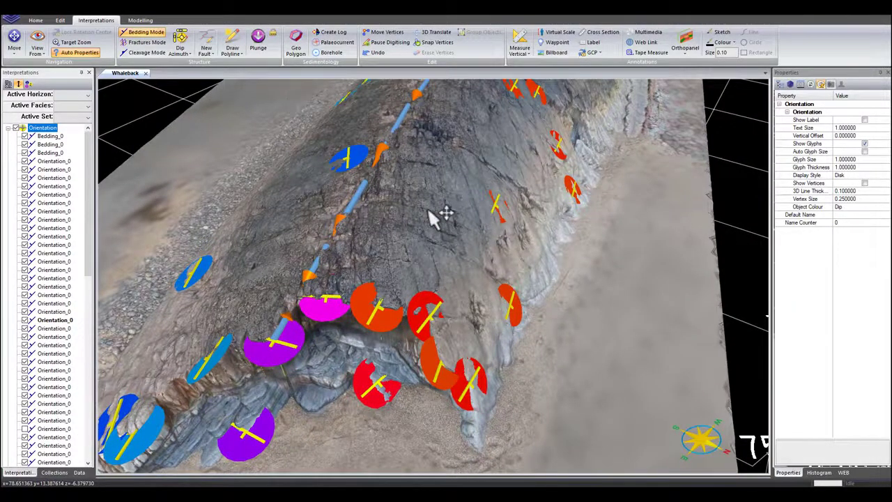
{"action": "scroll", "coordinate": [453, 307], "scroll_direction": "up", "scroll_amount": 1}
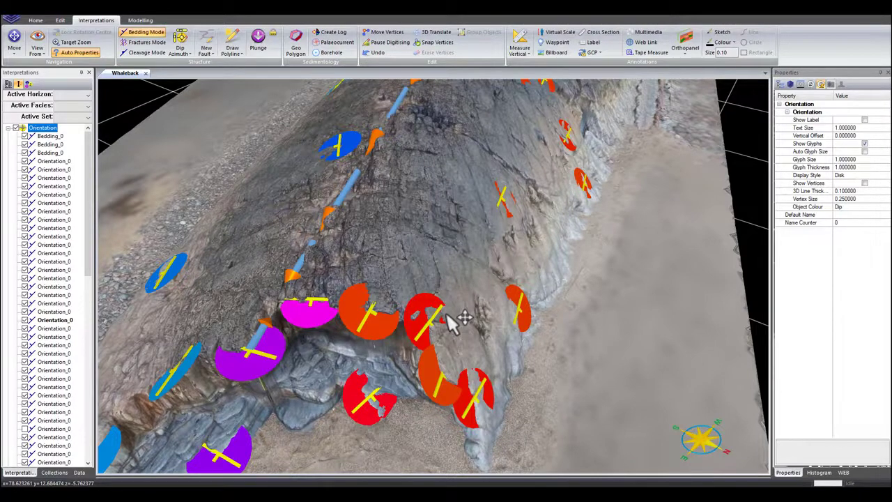
{"action": "scroll", "coordinate": [453, 319], "scroll_direction": "down", "scroll_amount": 2}
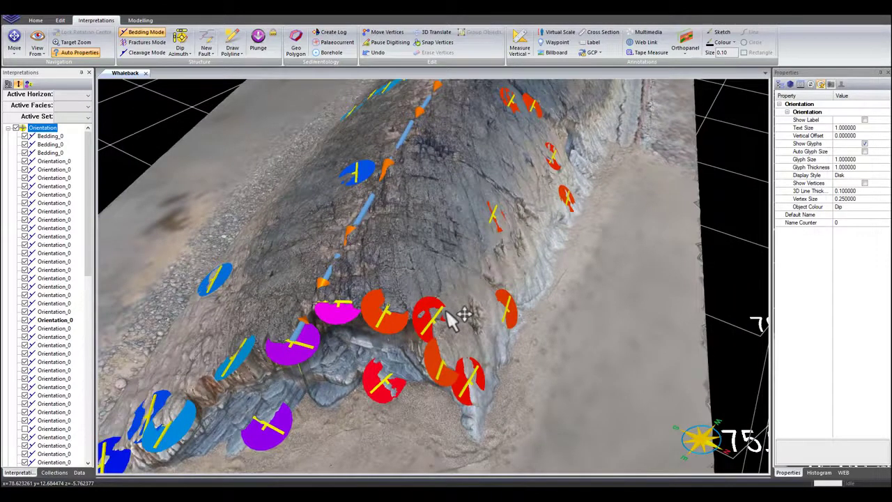